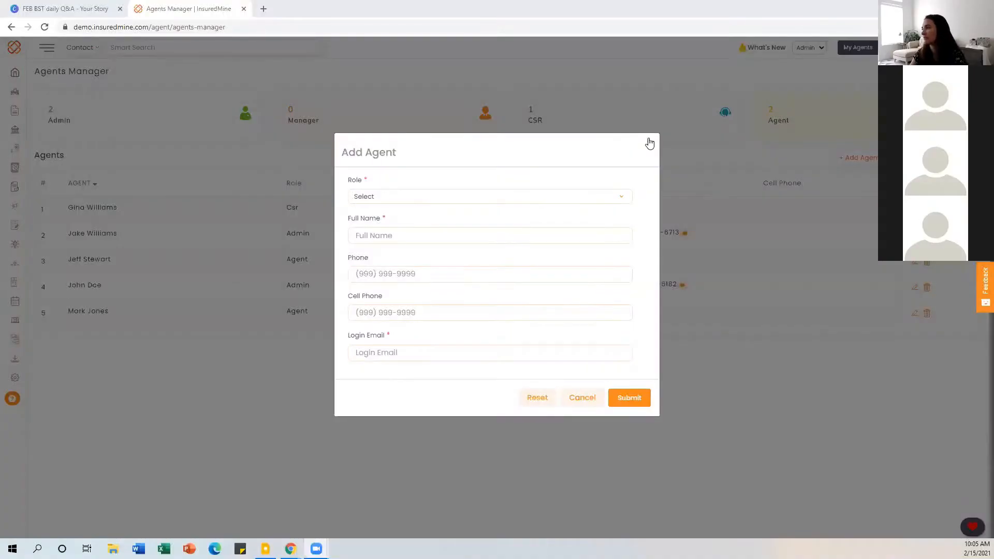
# Close the Add Agent form, visit the dashboard, and reopen the Agents Manager from there.
pyautogui.click(650, 142)
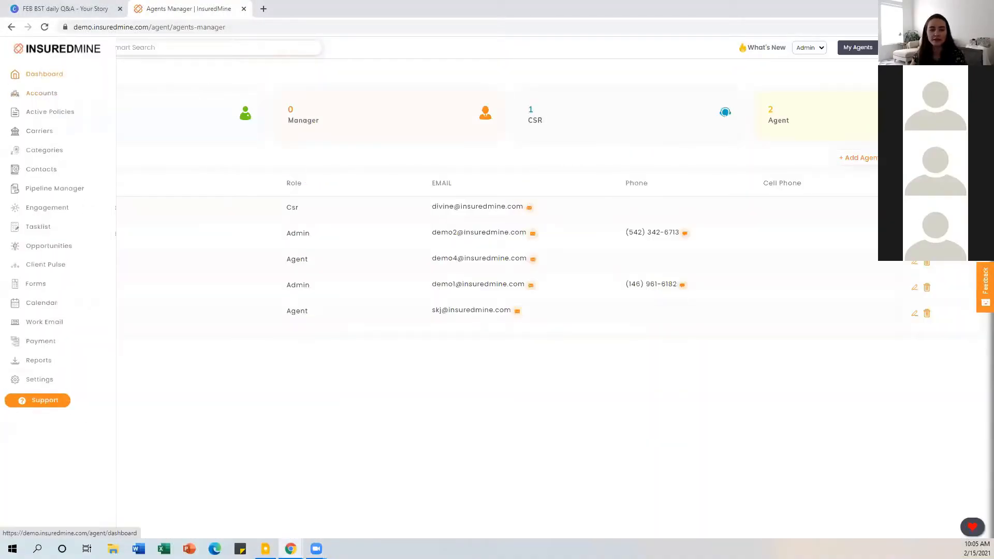
pyautogui.click(44, 74)
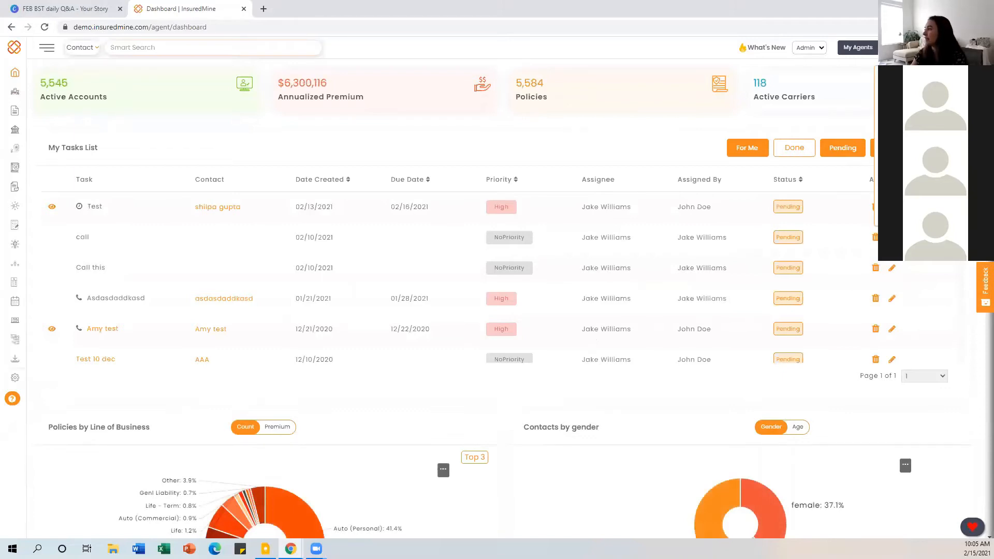
pyautogui.click(857, 47)
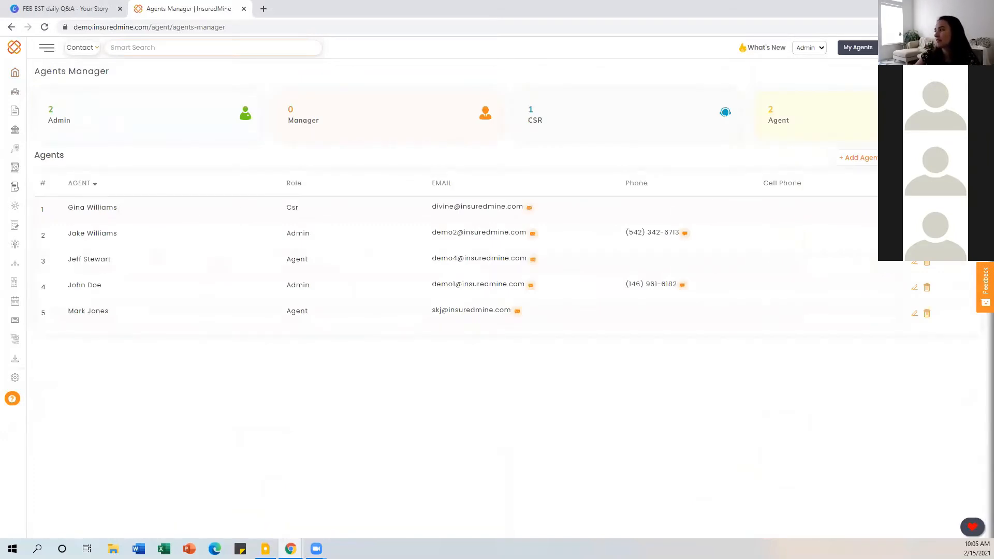
# View the CSR agent's edit form and the blank Add Agent form, closing both without making changes.
pyautogui.click(915, 209)
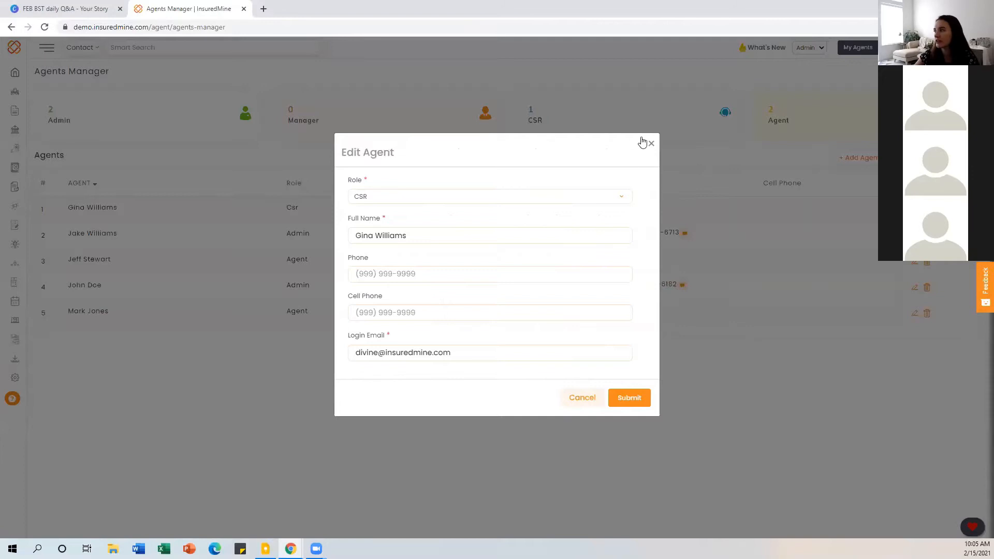
pyautogui.click(651, 144)
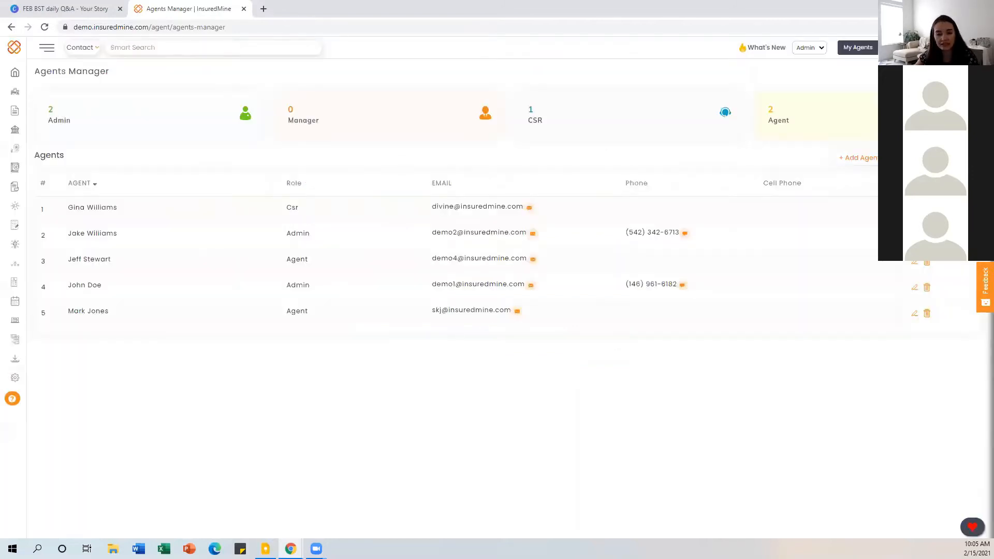
pyautogui.click(847, 158)
pyautogui.click(553, 197)
pyautogui.click(551, 197)
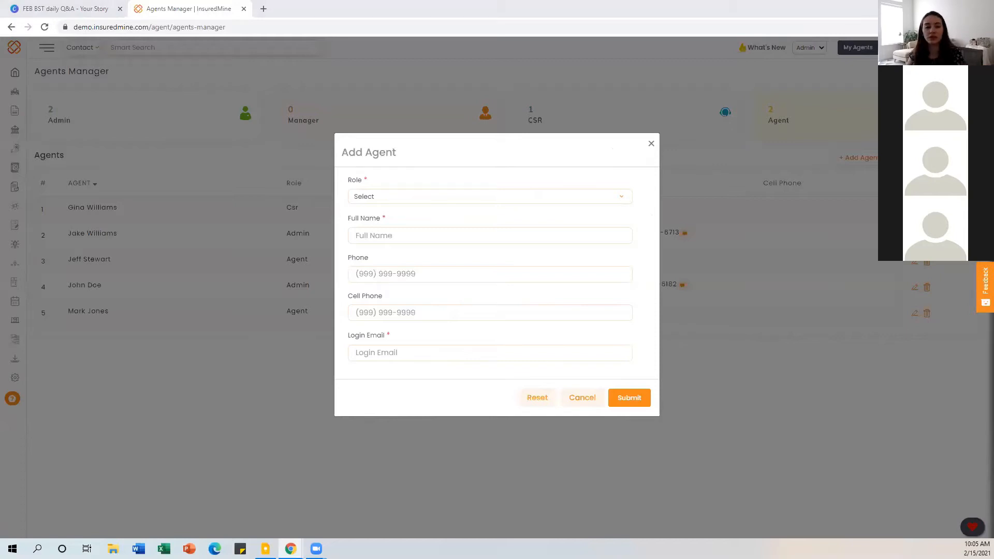
pyautogui.click(651, 144)
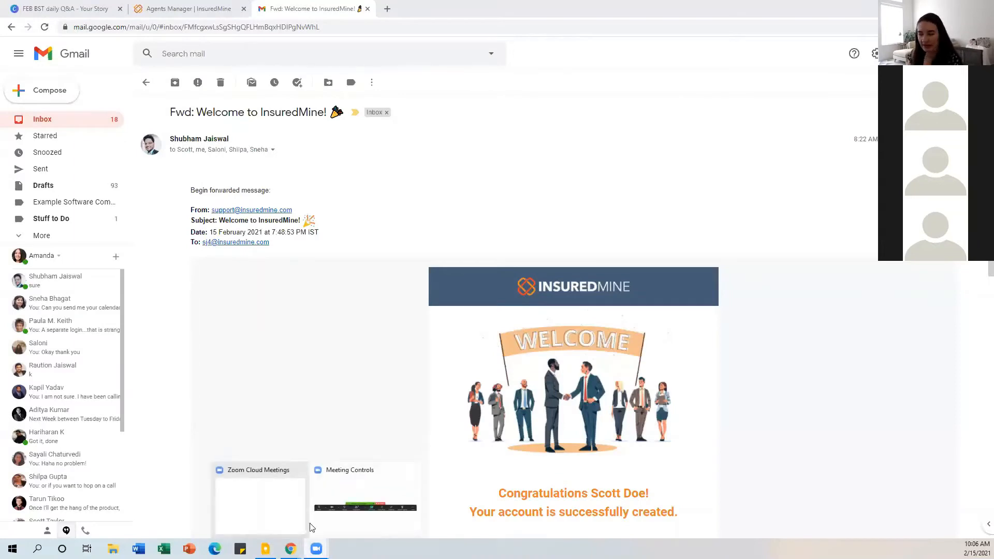
# Review the account details and Set Your Password section of the InsuredMine welcome email, and return to the Agents Manager.
pyautogui.scroll(-4, 340, 432)
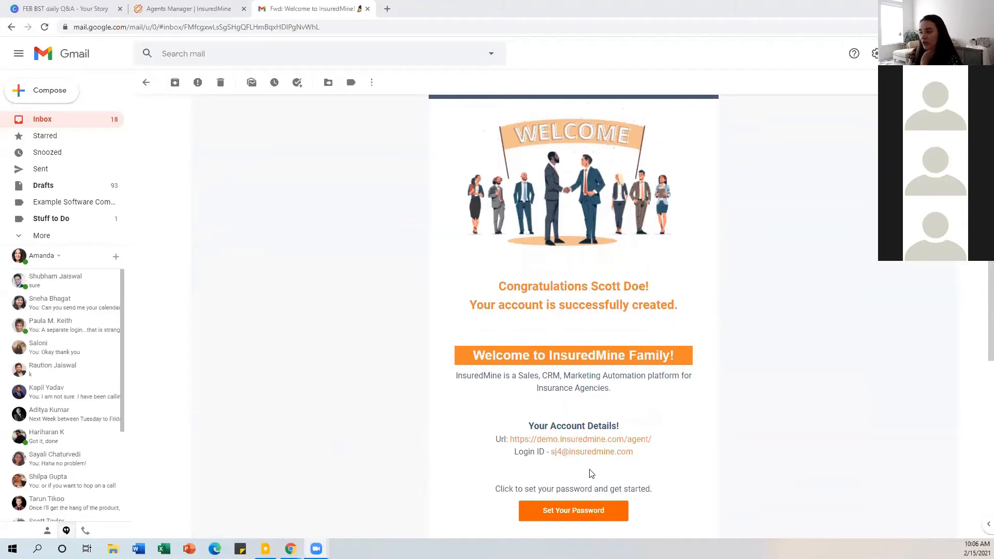
pyautogui.scroll(-2, 592, 474)
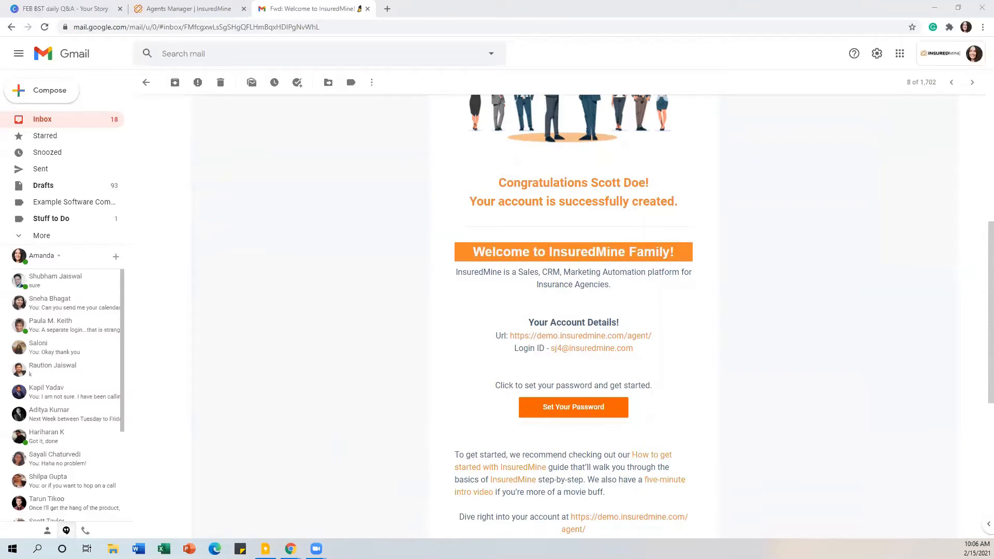
pyautogui.click(193, 7)
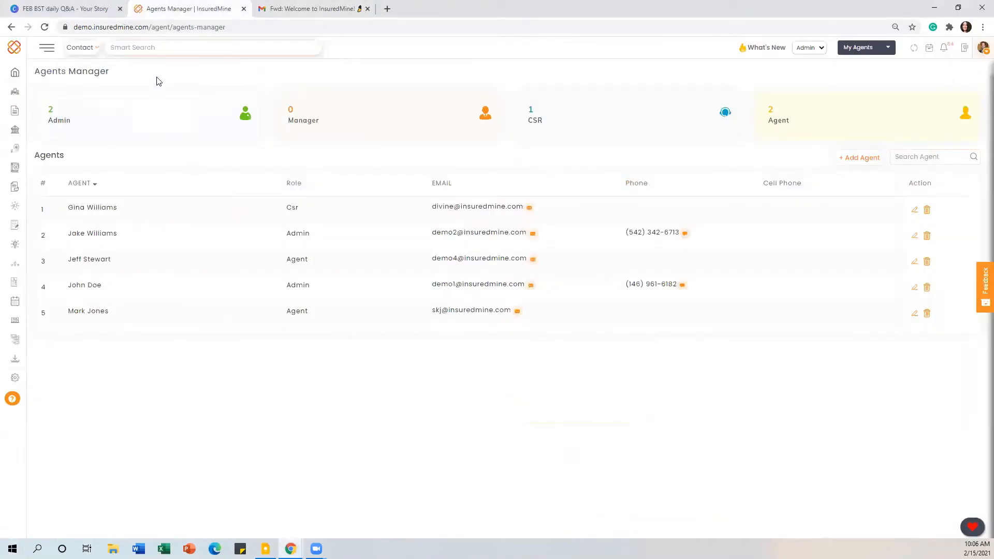
# Create an automation from the Engagement area, using the customizable Cross-Sell workflow.
pyautogui.moveTo(24, 66)
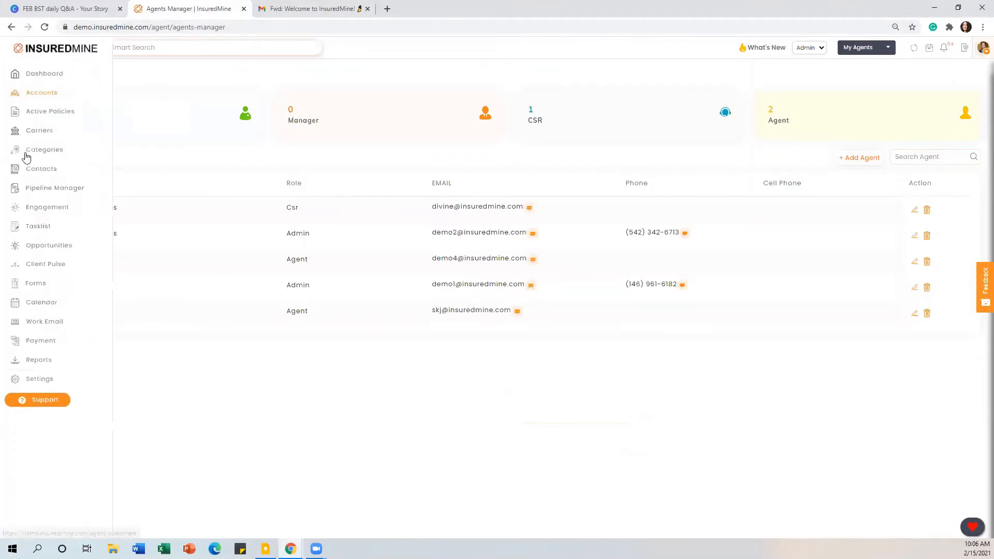
pyautogui.click(46, 209)
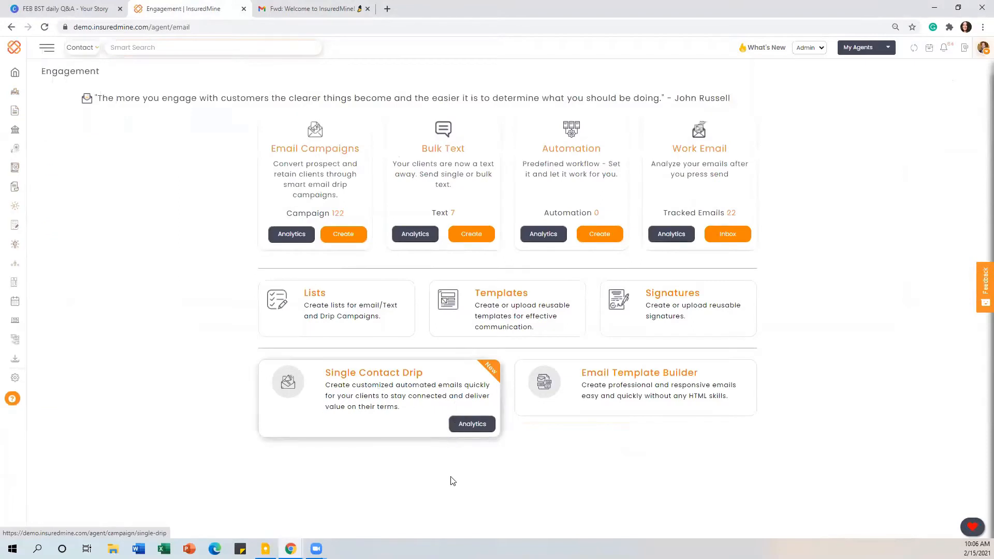
pyautogui.click(596, 237)
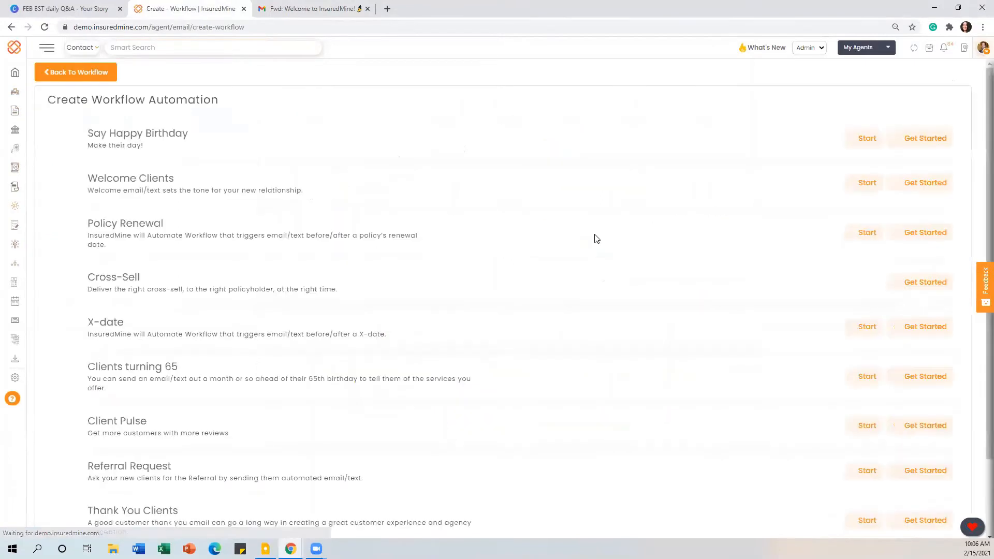
pyautogui.scroll(-2, 207, 196)
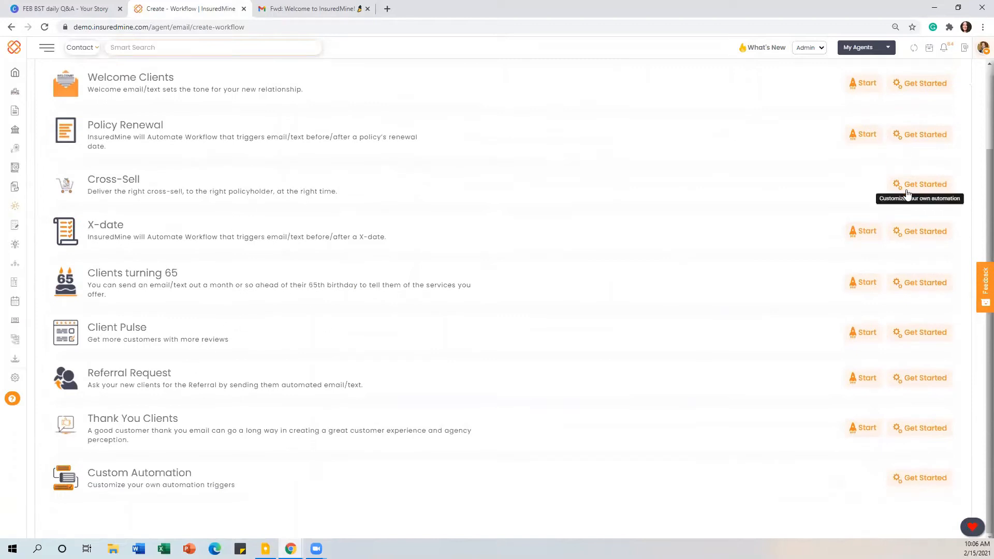
pyautogui.click(919, 184)
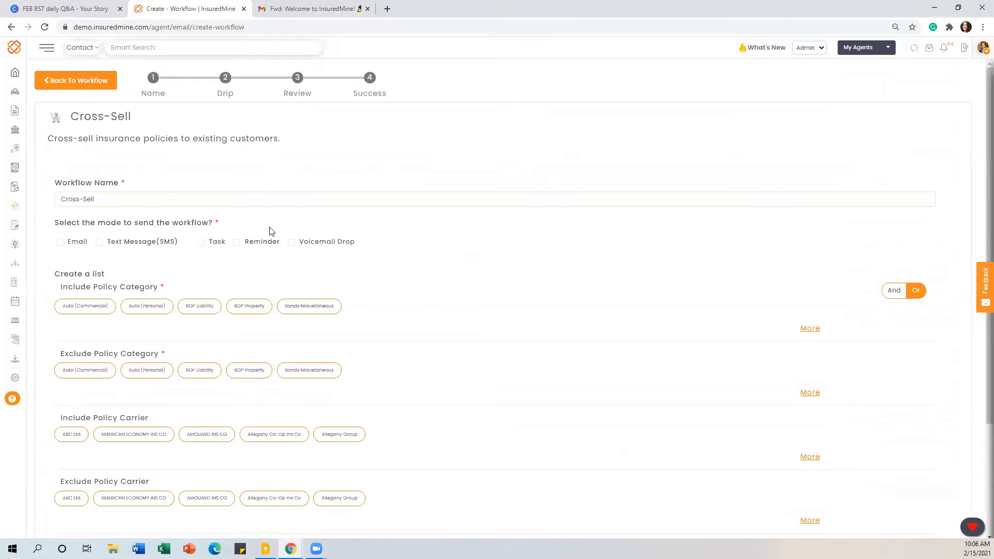
# Include the Auto (Commercial) category and exclude Auto (Personal), and try ABC Ltd as an included policy carrier.
pyautogui.moveTo(214, 233); pyautogui.dragTo(47, 225)
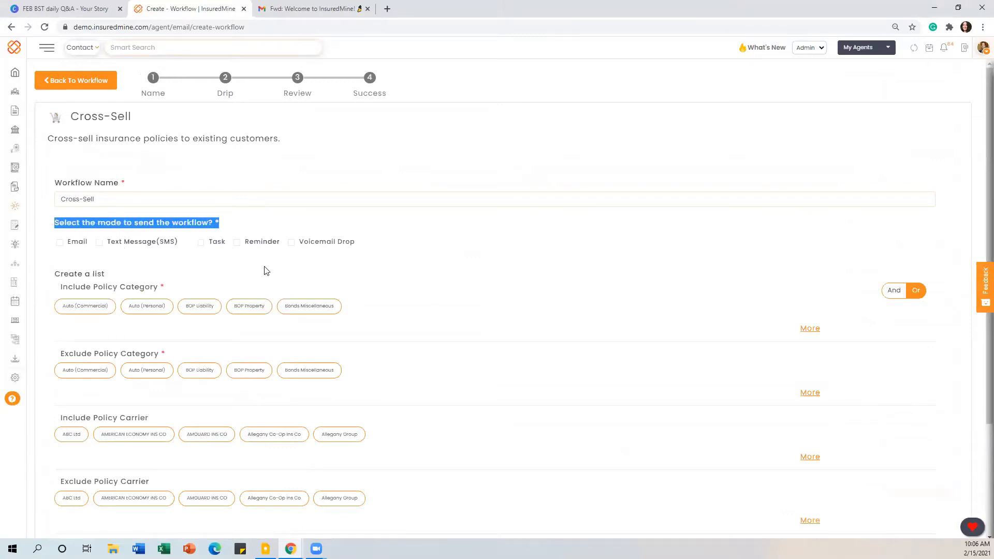
pyautogui.scroll(-2, 288, 310)
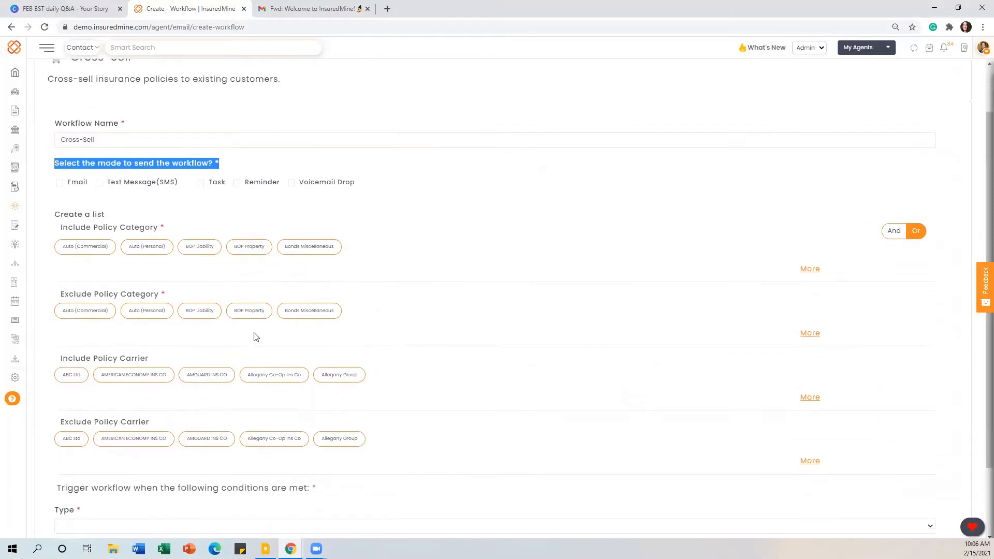
pyautogui.click(94, 205)
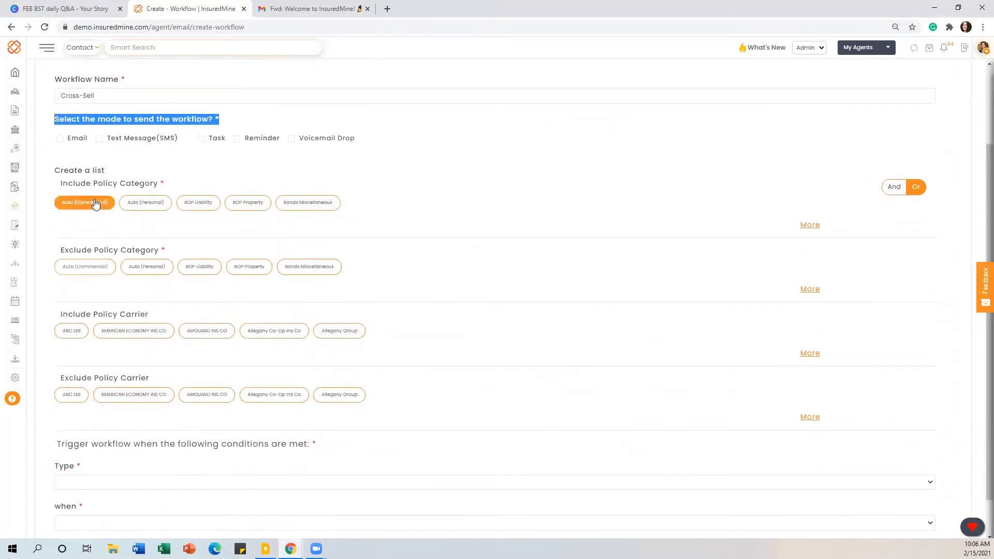
pyautogui.click(146, 265)
pyautogui.click(59, 349)
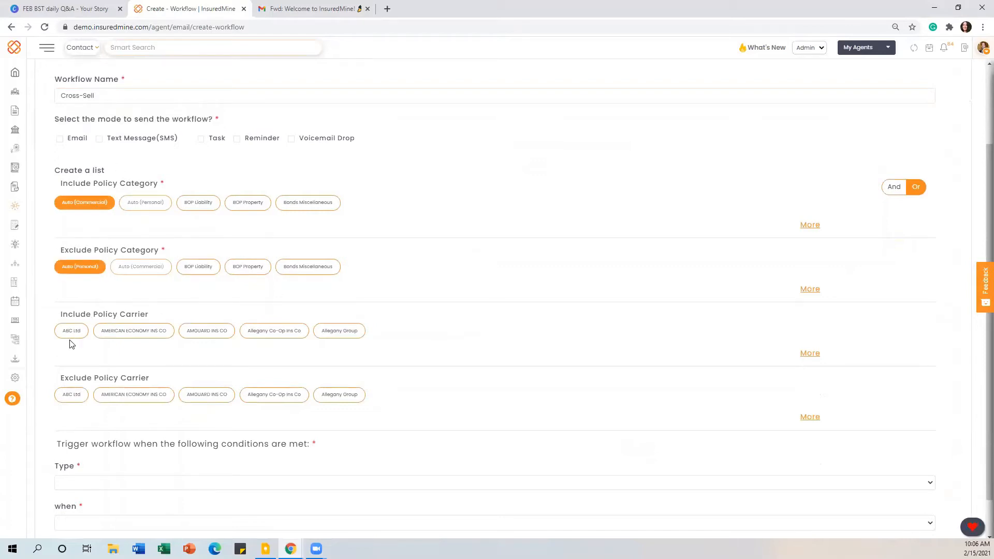
pyautogui.click(71, 331)
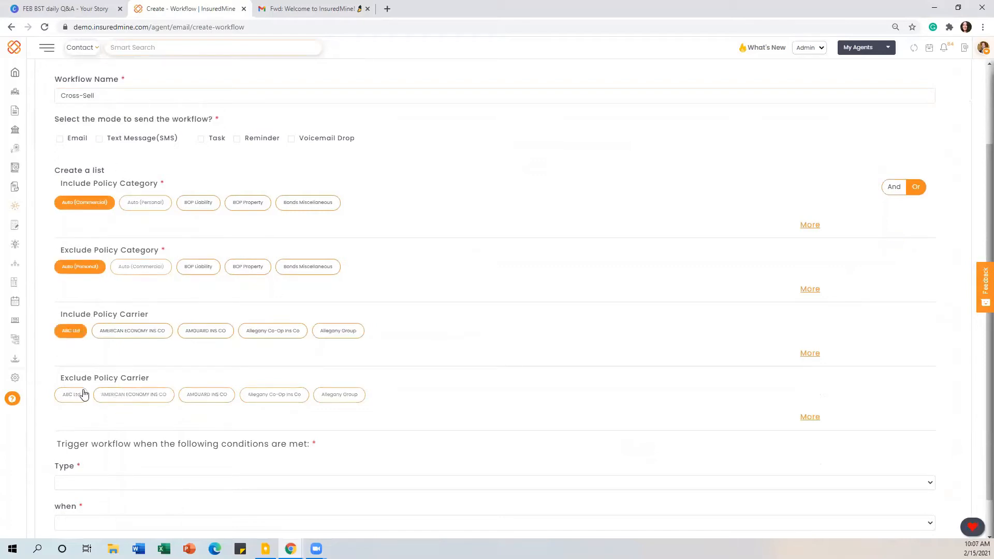
pyautogui.click(79, 333)
# Set the workflow's trigger type to Expiration Date, with Before as the timing.
pyautogui.scroll(-1, 148, 453)
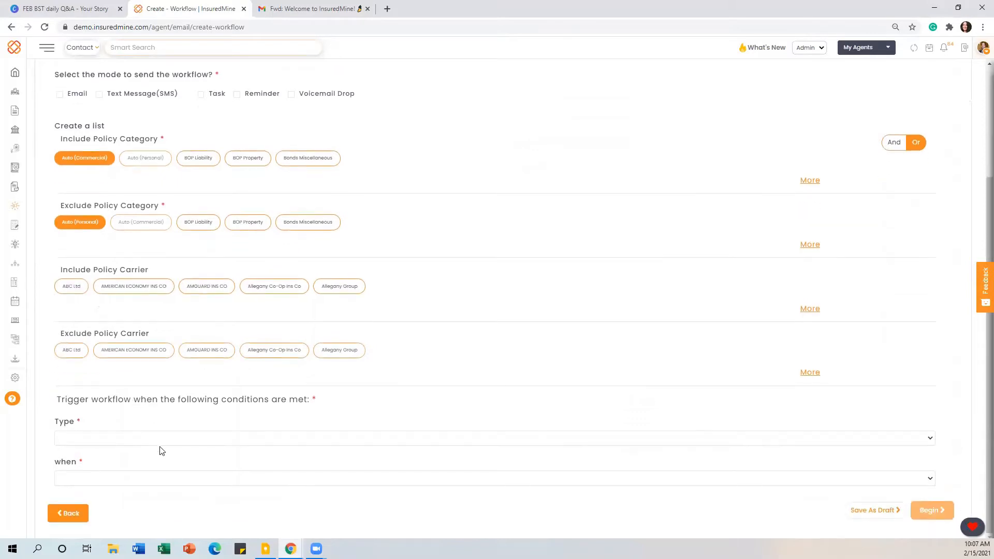
pyautogui.click(147, 438)
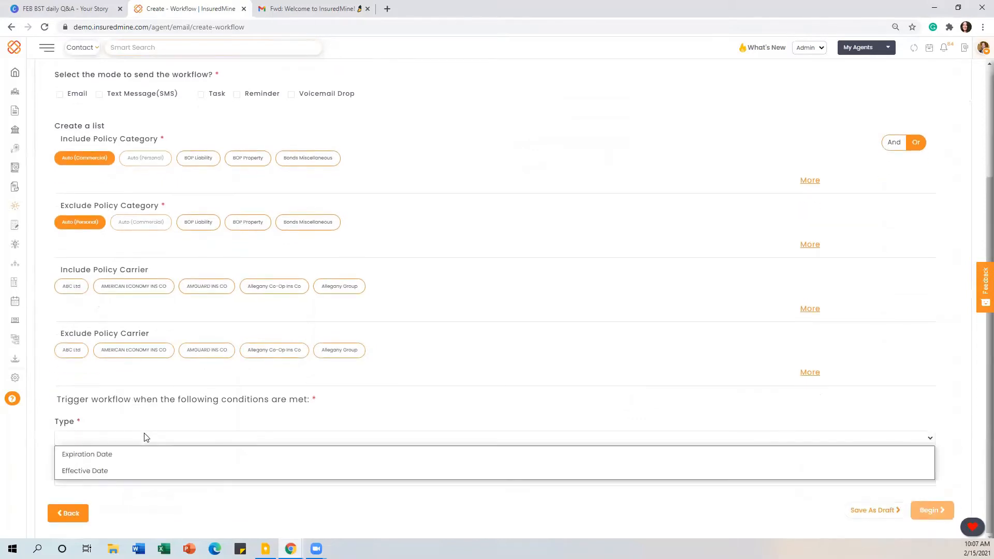
pyautogui.click(102, 472)
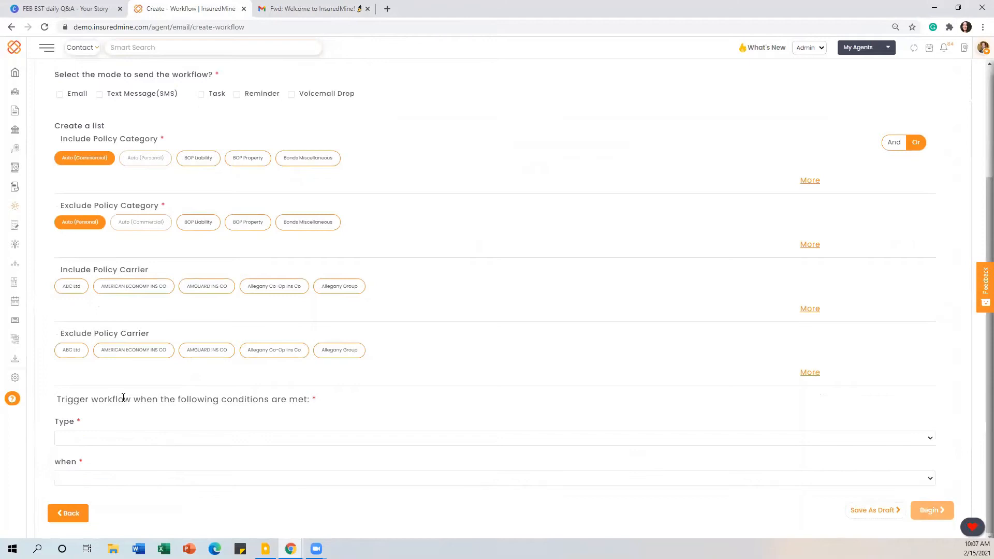
pyautogui.click(88, 479)
pyautogui.click(125, 473)
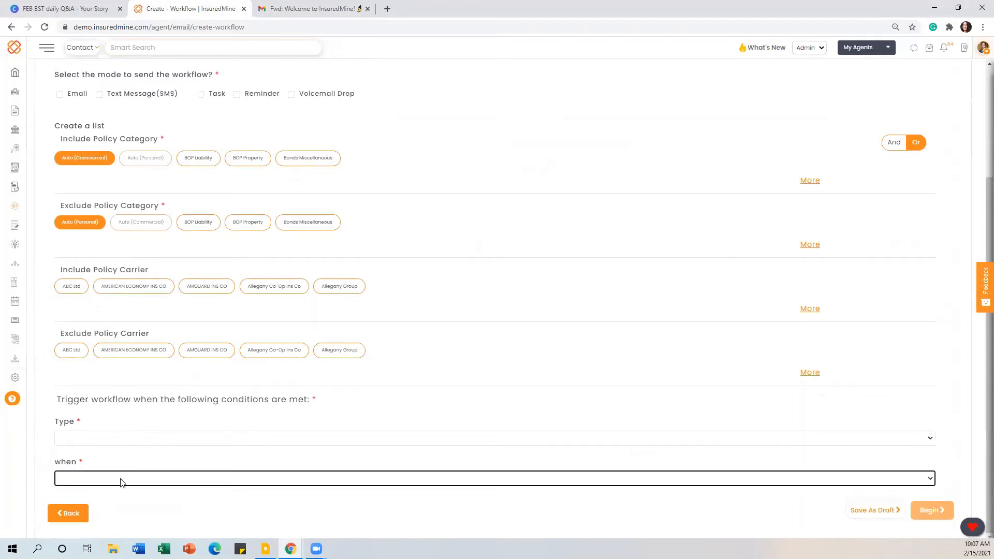
pyautogui.click(110, 473)
pyautogui.click(108, 472)
pyautogui.click(116, 438)
pyautogui.click(106, 455)
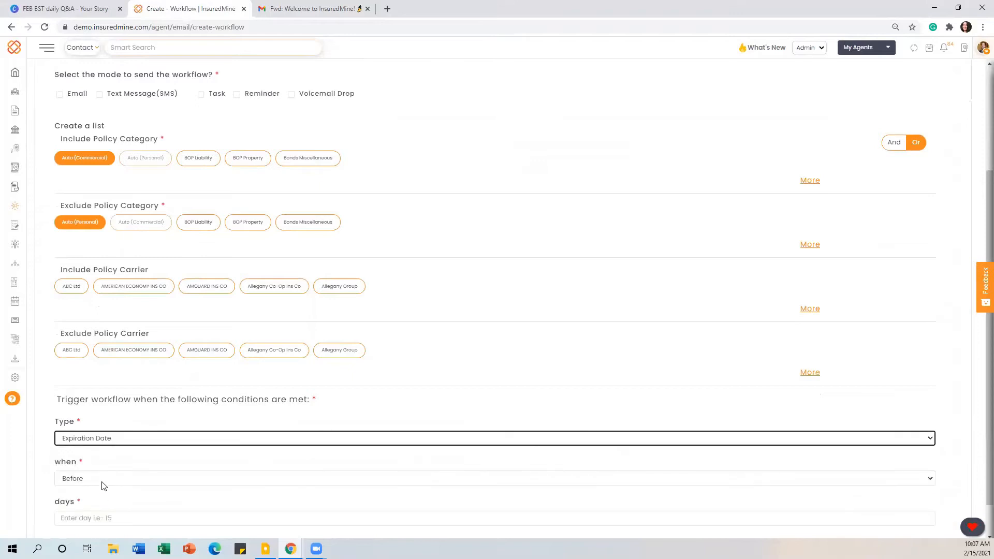
# Set the number of days for the workflow trigger to 10.
pyautogui.scroll(-1, 103, 486)
pyautogui.click(102, 478)
pyautogui.write('10')
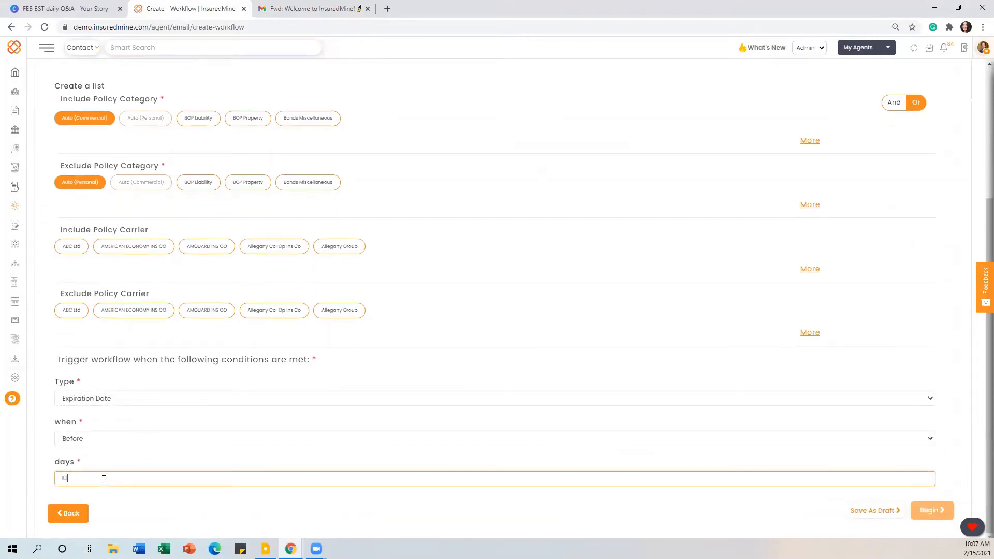
pyautogui.click(712, 417)
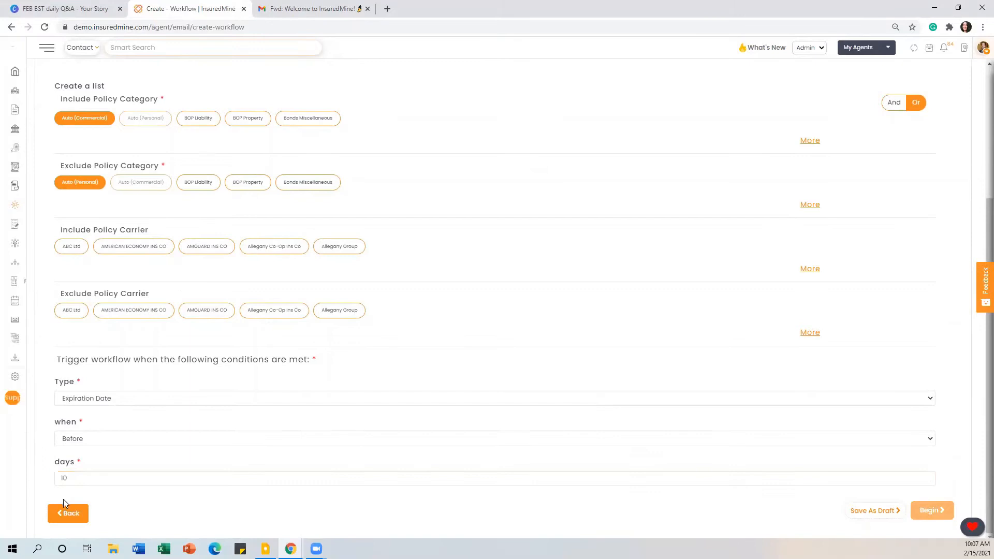
# Clear the selected include and exclude policy categories, and choose Email as the mode to send the workflow.
pyautogui.click(67, 183)
pyautogui.click(80, 119)
pyautogui.scroll(4, 153, 348)
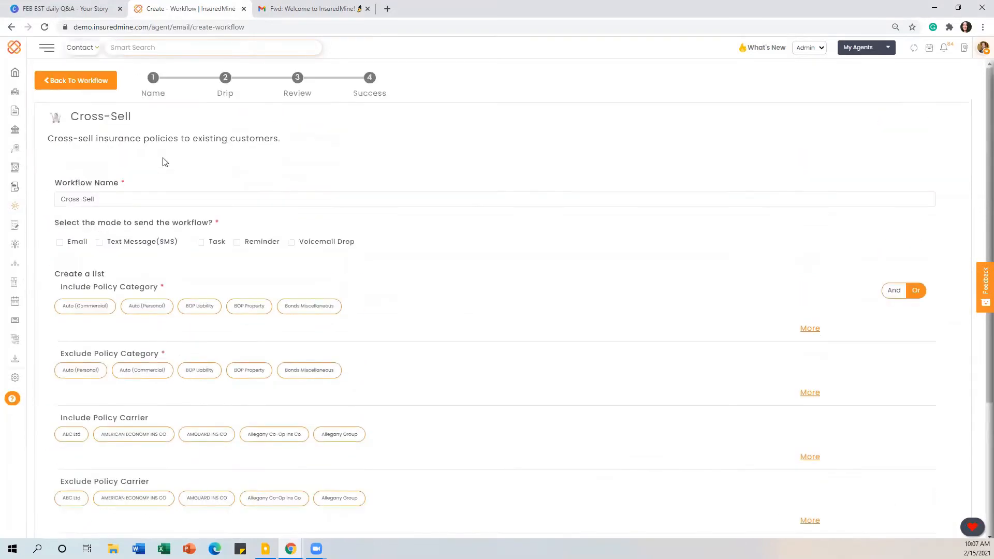
pyautogui.click(60, 243)
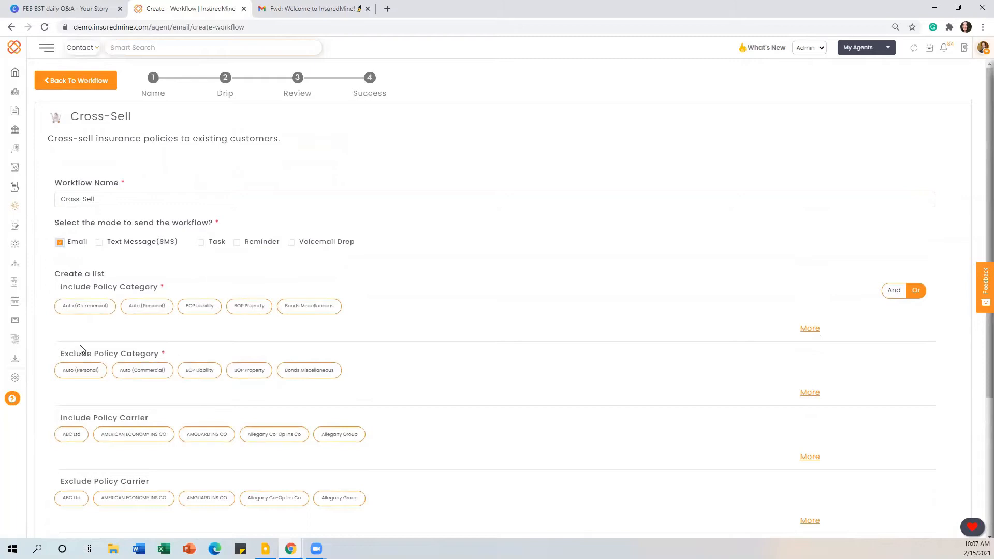
# Include the Auto (Commercial) policy category, exclude BOP Liability, and begin the drip setup.
pyautogui.click(82, 306)
pyautogui.scroll(-4, 569, 518)
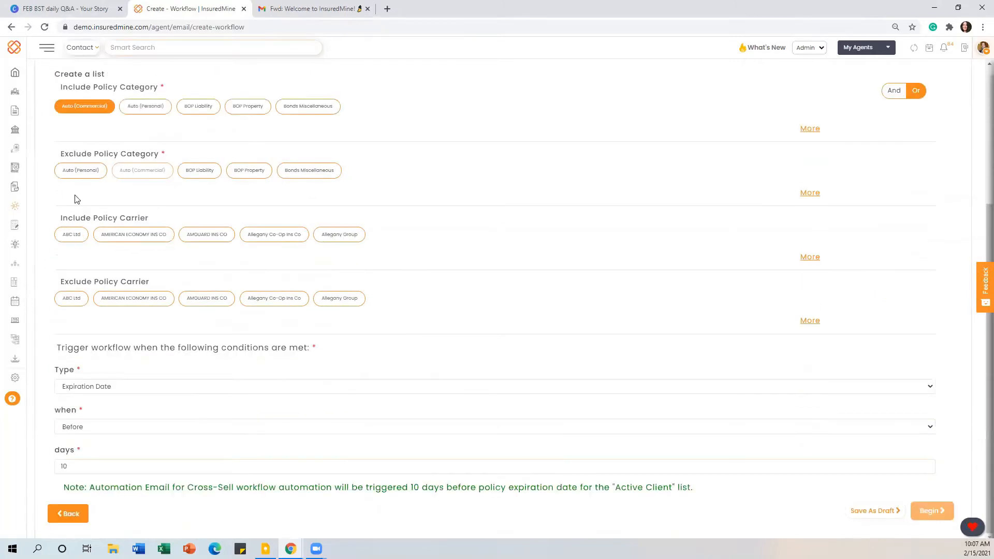
pyautogui.click(208, 171)
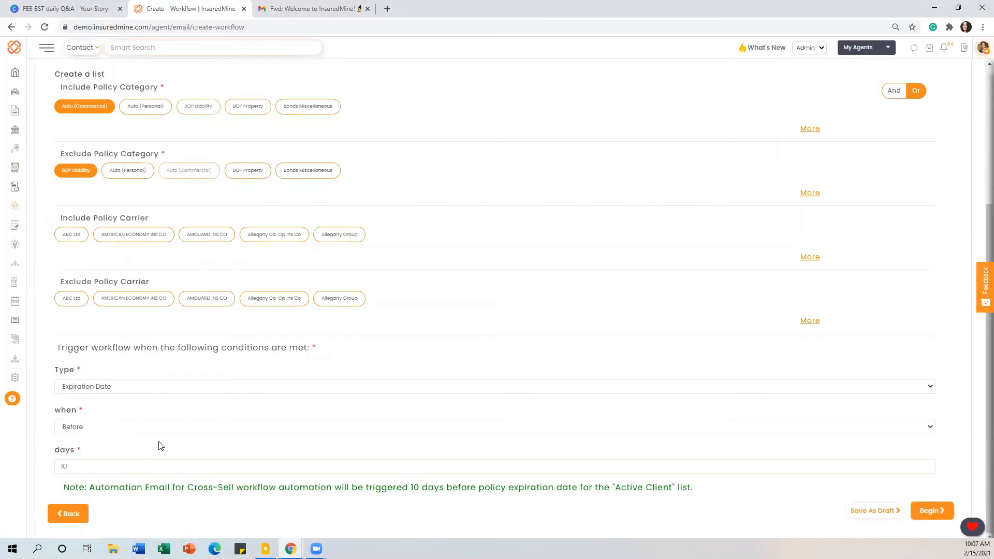
pyautogui.click(929, 511)
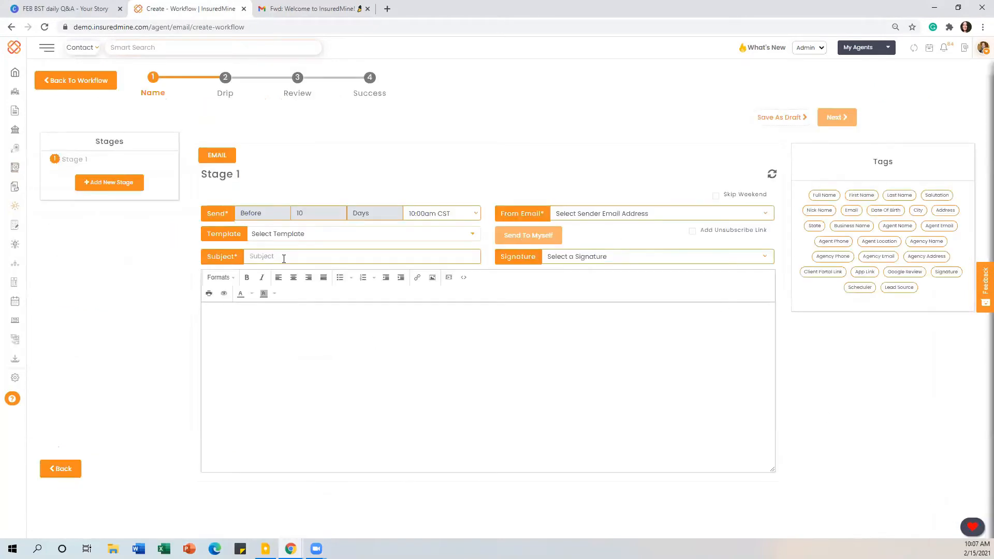
# Apply the "Cross Sell: Life no auto" template to the Stage 1 email.
pyautogui.click(288, 235)
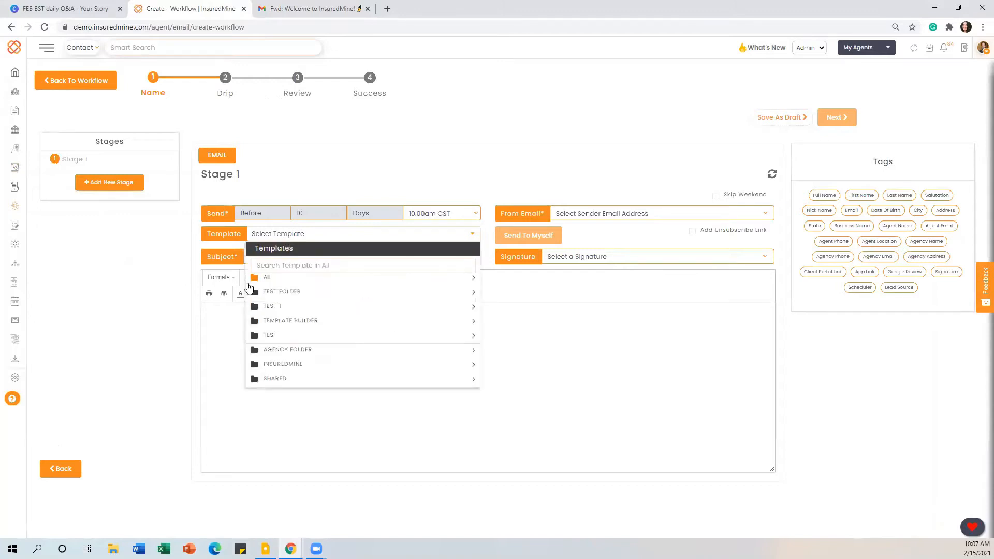
pyautogui.click(288, 322)
pyautogui.scroll(-5, 295, 357)
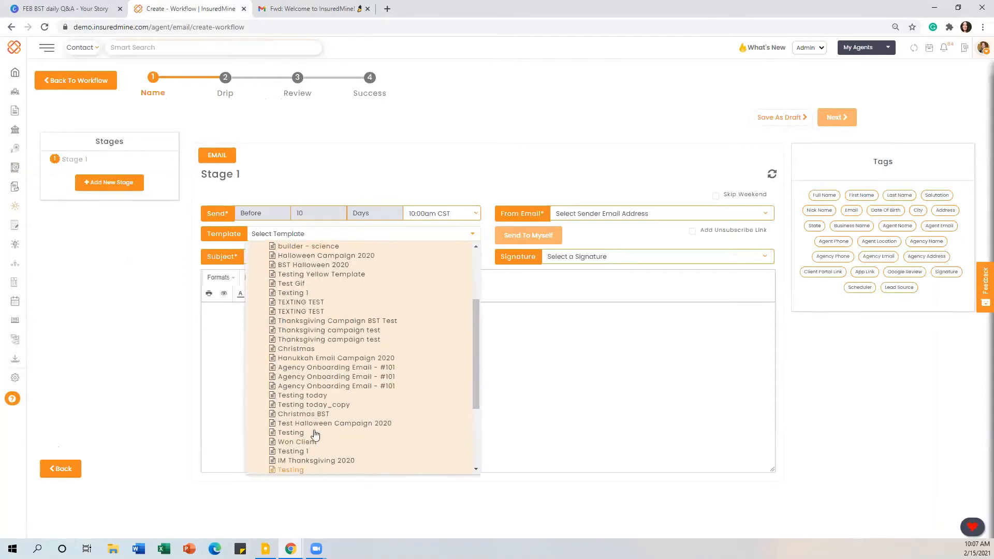
pyautogui.scroll(5, 269, 383)
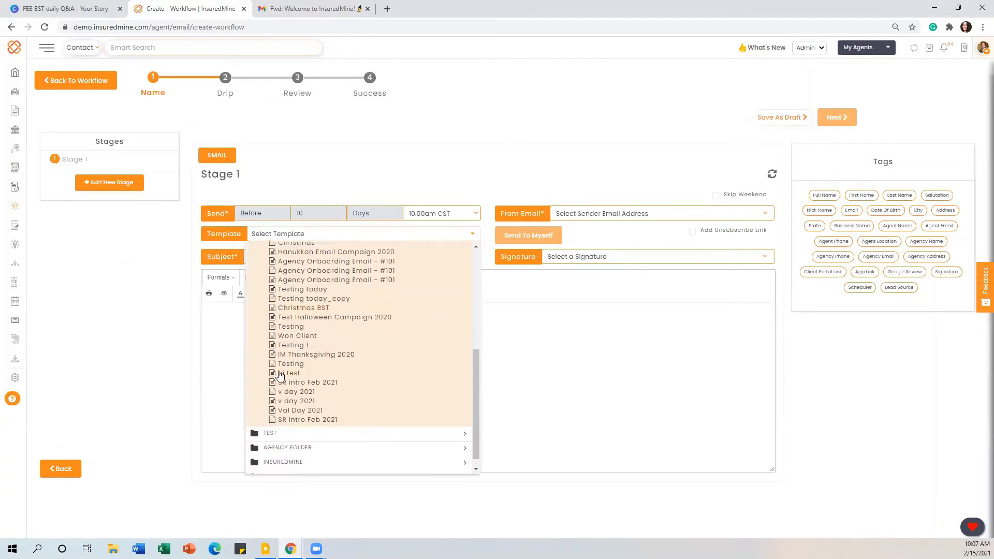
pyautogui.click(272, 280)
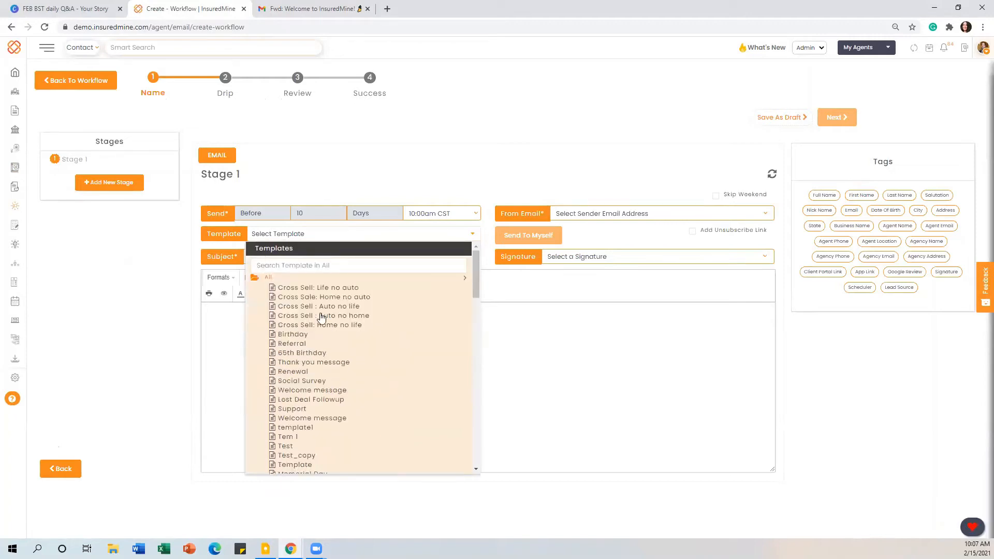
pyautogui.click(323, 288)
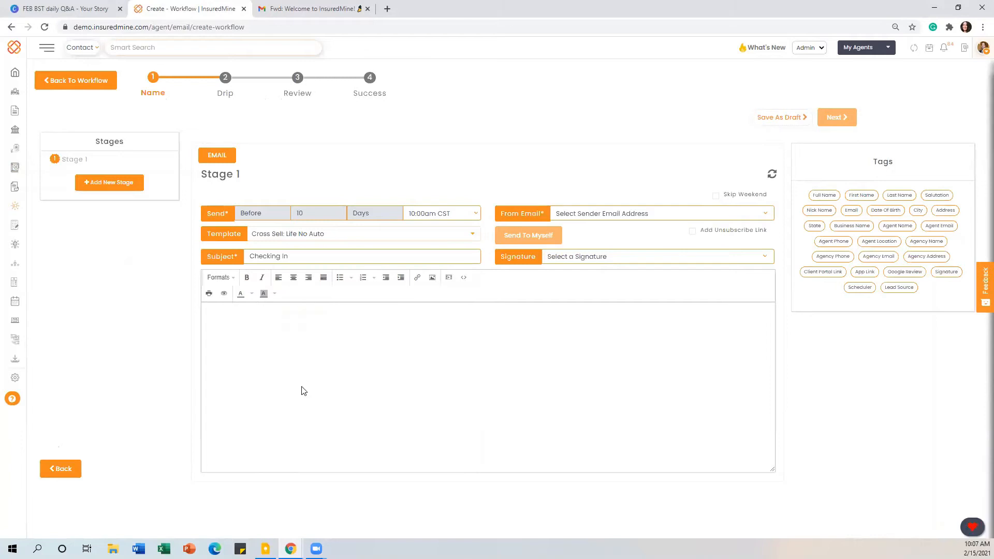
# Browse the complete list of email templates again and check the session topics in the Canva design.
pyautogui.click(277, 234)
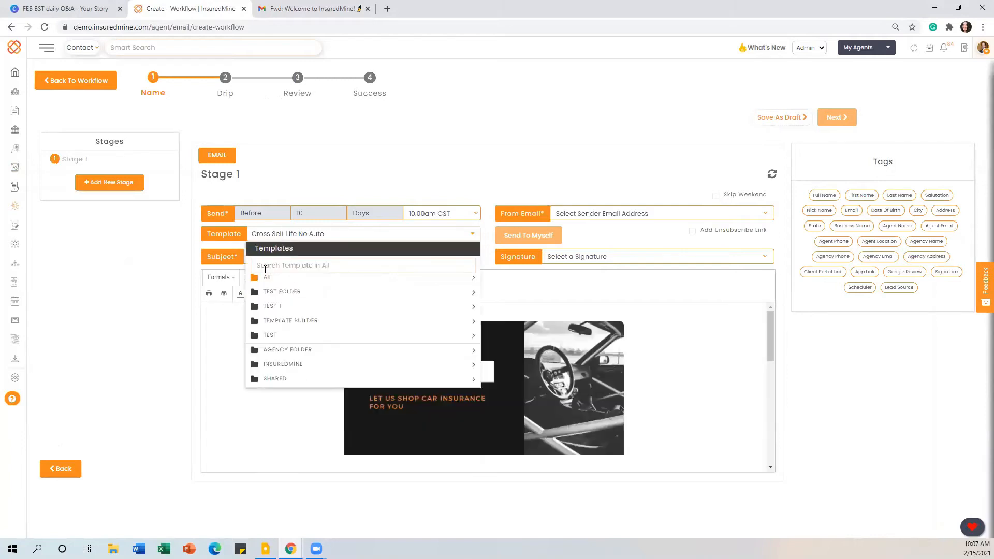
pyautogui.click(270, 283)
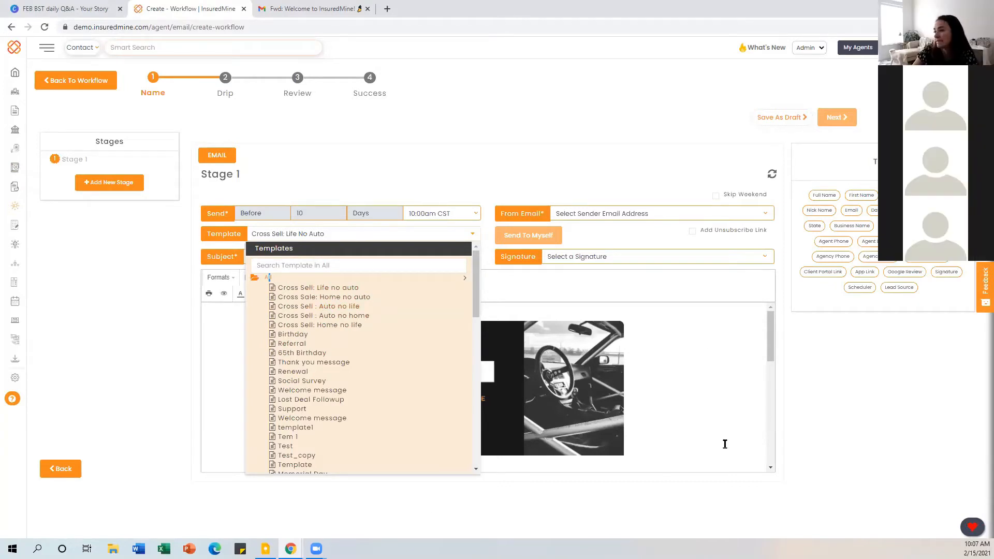
pyautogui.click(32, 7)
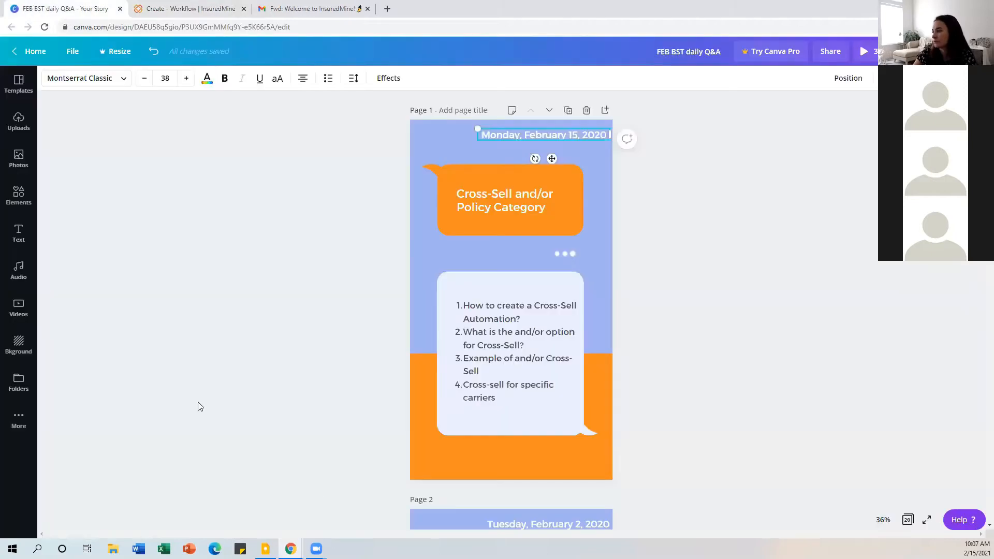
pyautogui.click(181, 9)
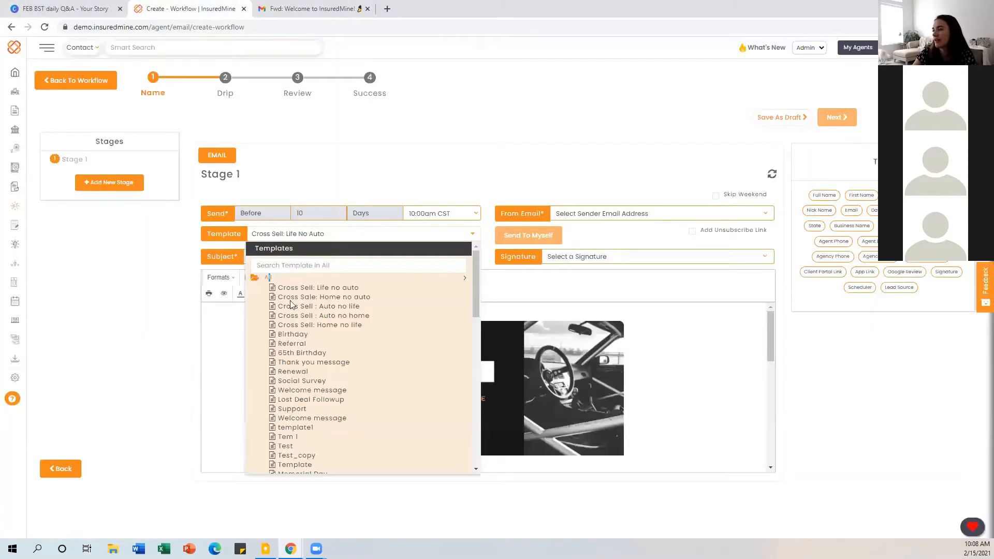
# Leave the drip setup, open a fresh Cross-Sell workflow form, and examine its include and exclude policy category sections.
pyautogui.click(80, 87)
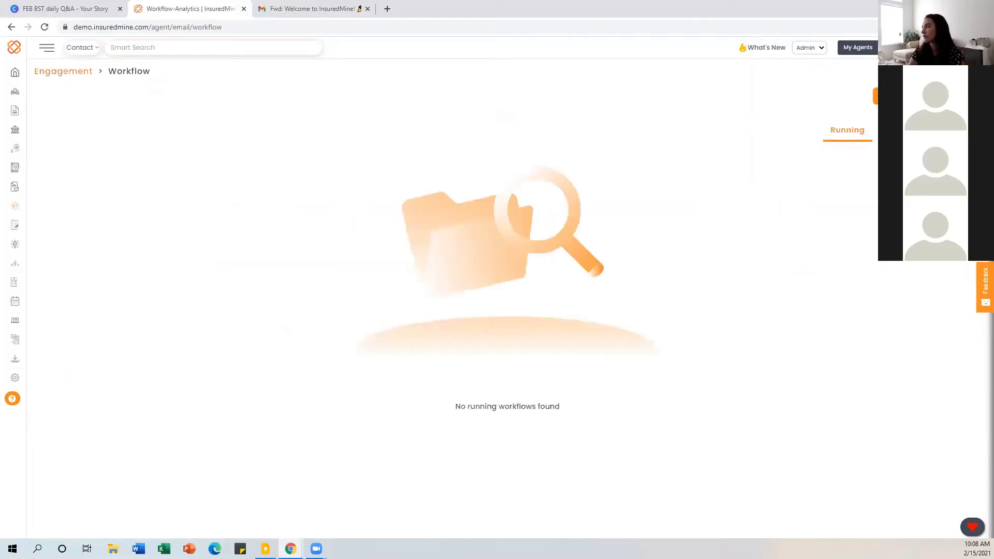
pyautogui.click(914, 96)
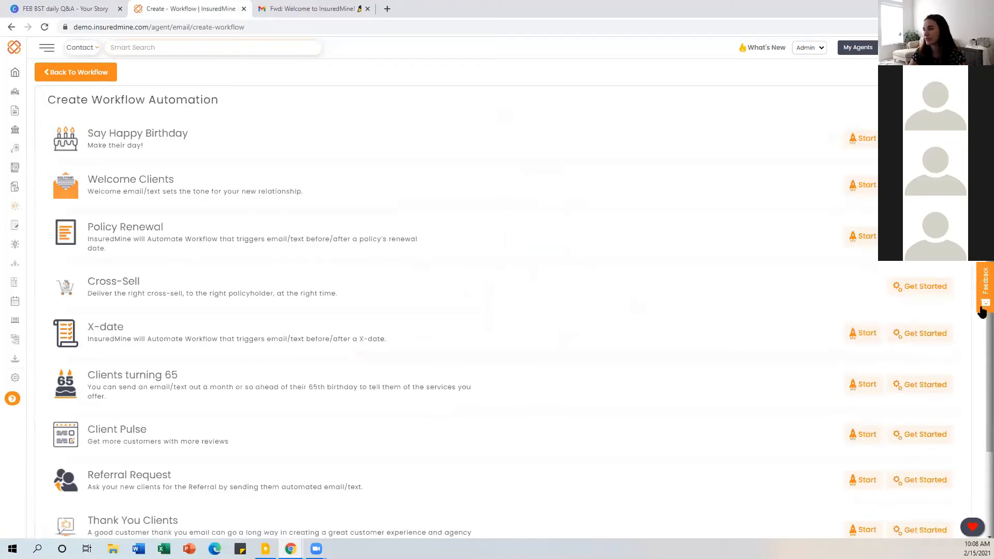
pyautogui.click(900, 288)
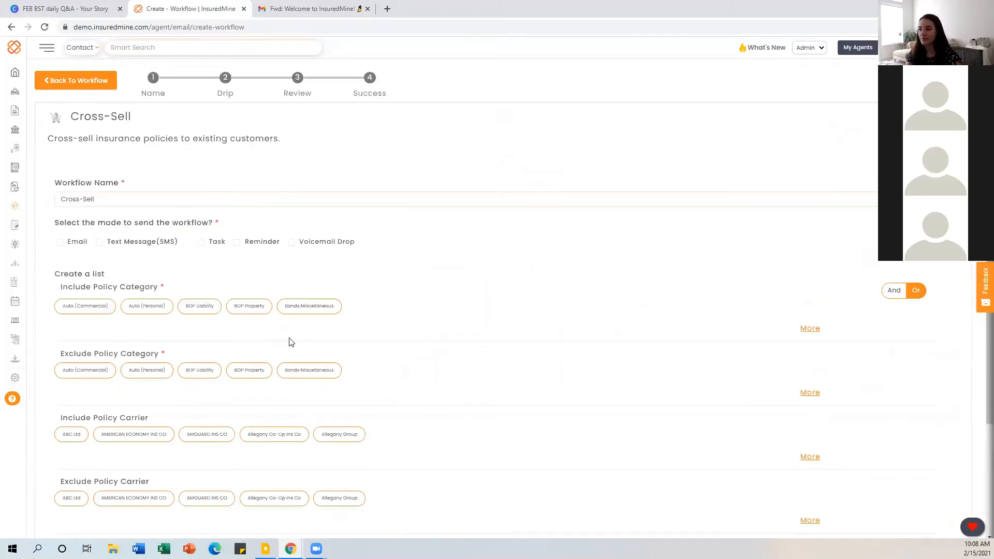
pyautogui.scroll(-2, 280, 342)
pyautogui.moveTo(149, 377); pyautogui.dragTo(63, 378)
pyautogui.moveTo(98, 183); pyautogui.dragTo(181, 187)
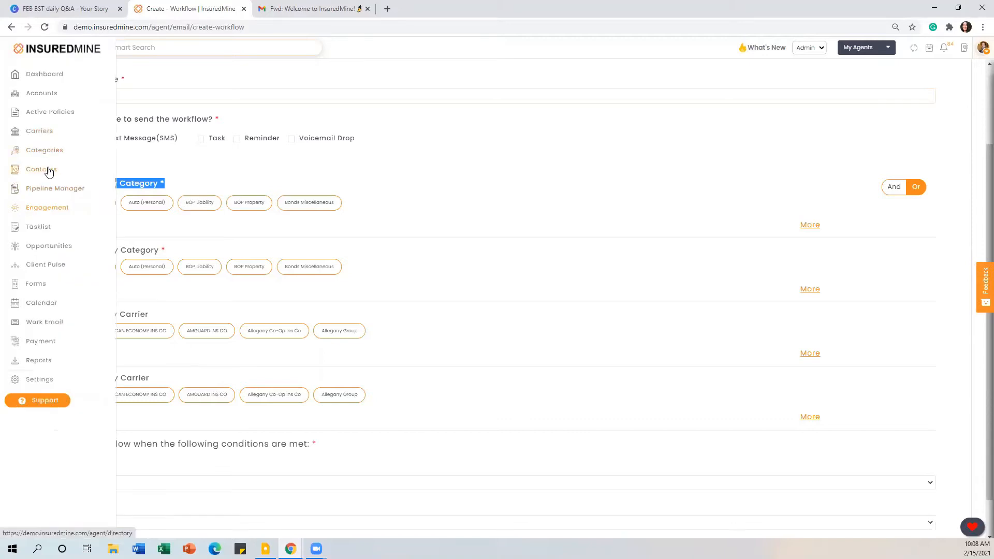
# Open the Contacts directory, filter it to prospects, and reload the page.
pyautogui.click(49, 171)
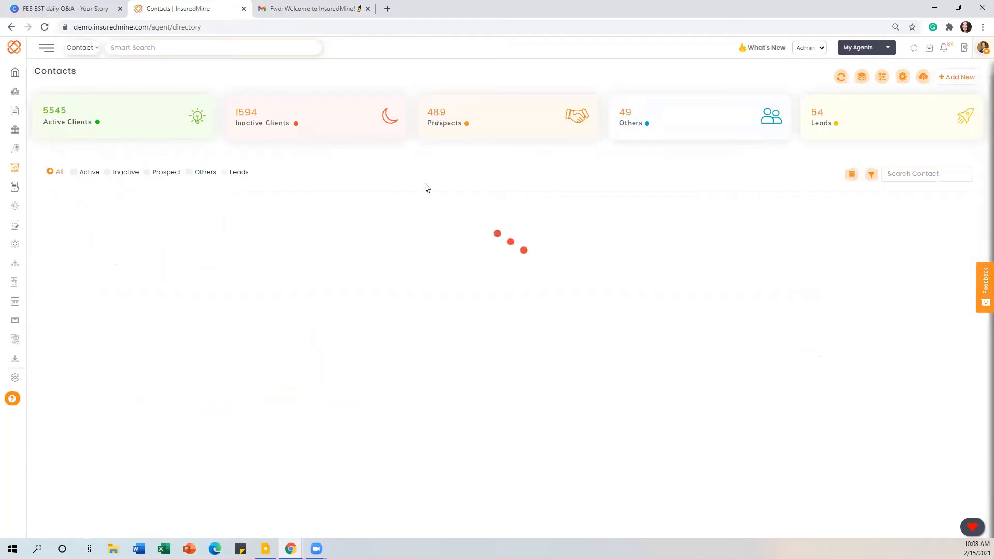
pyautogui.click(431, 114)
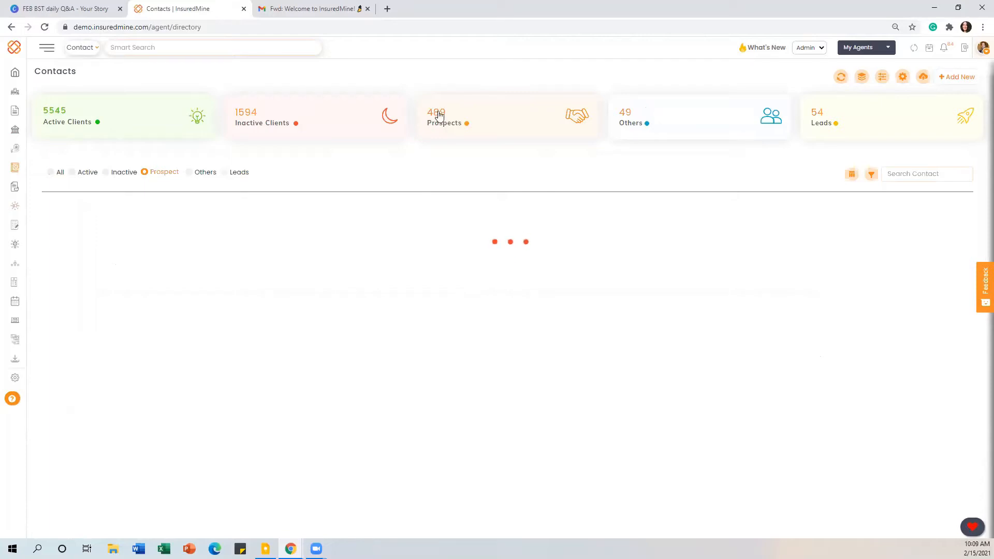
pyautogui.click(37, 9)
pyautogui.click(190, 8)
pyautogui.click(44, 27)
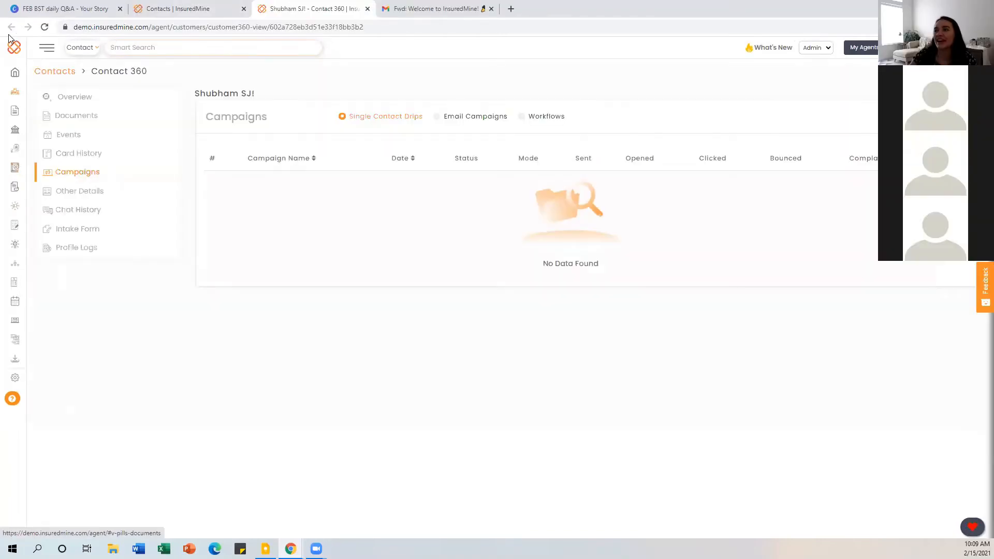
# Review the first contact's Campaigns section across Email Campaigns, Workflows and Single Contact Drips.
pyautogui.moveTo(31, 212)
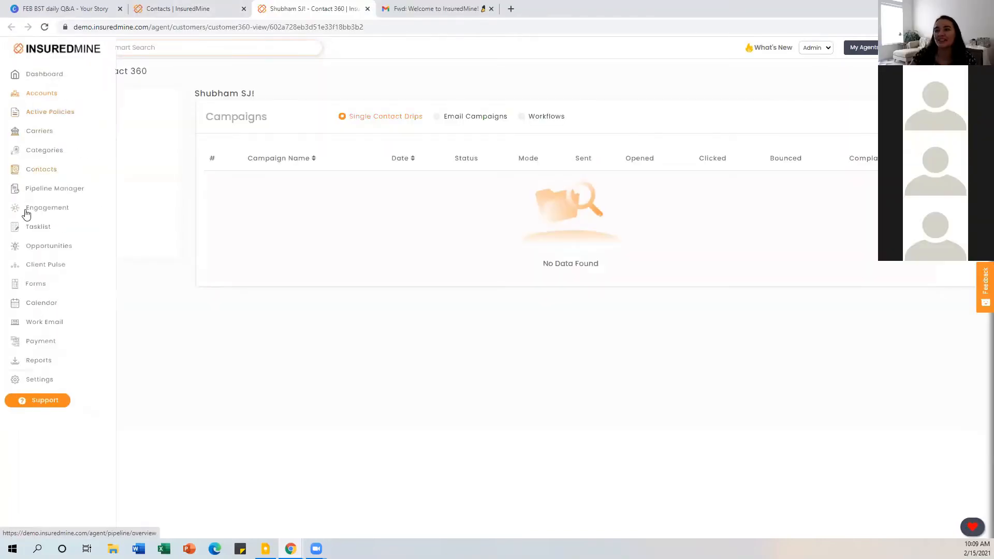
pyautogui.click(156, 9)
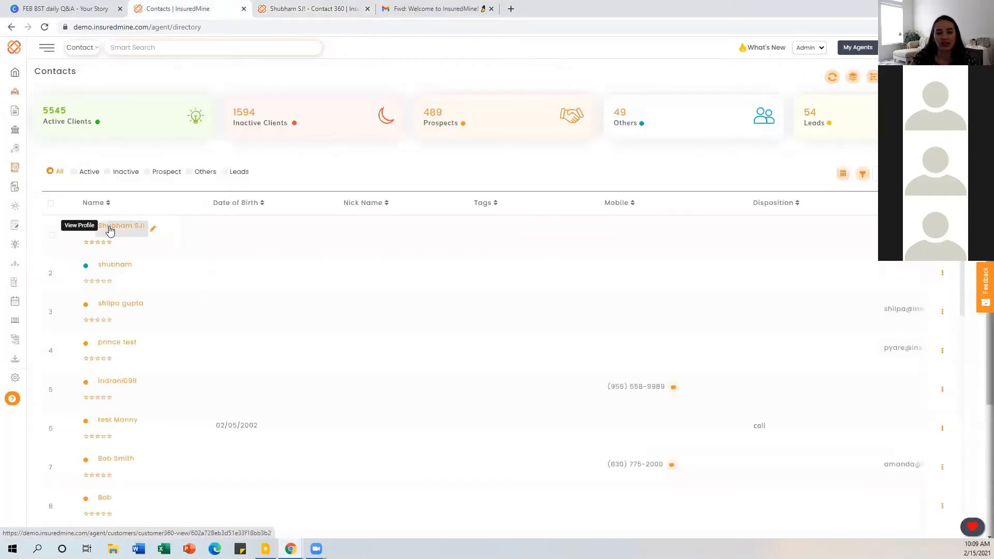
pyautogui.click(300, 17)
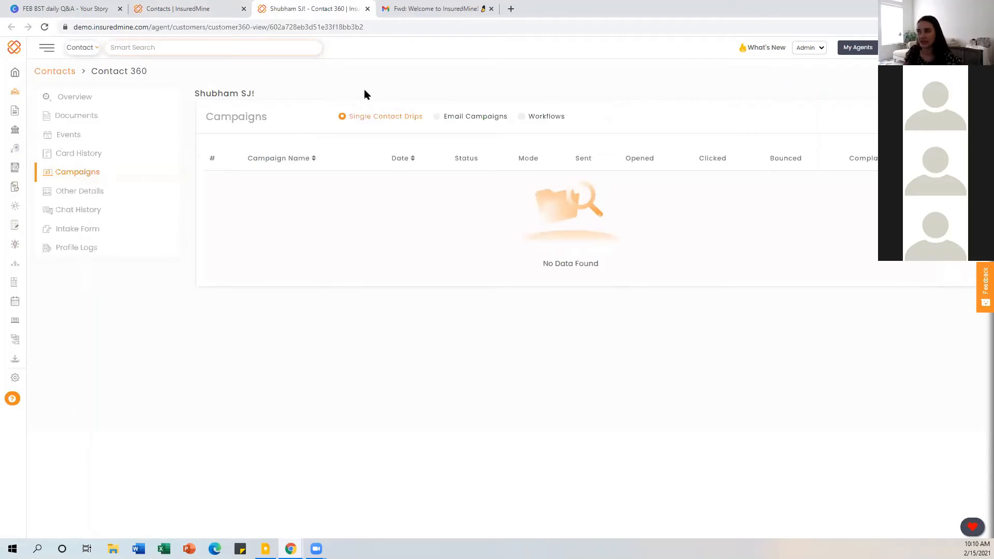
pyautogui.click(436, 119)
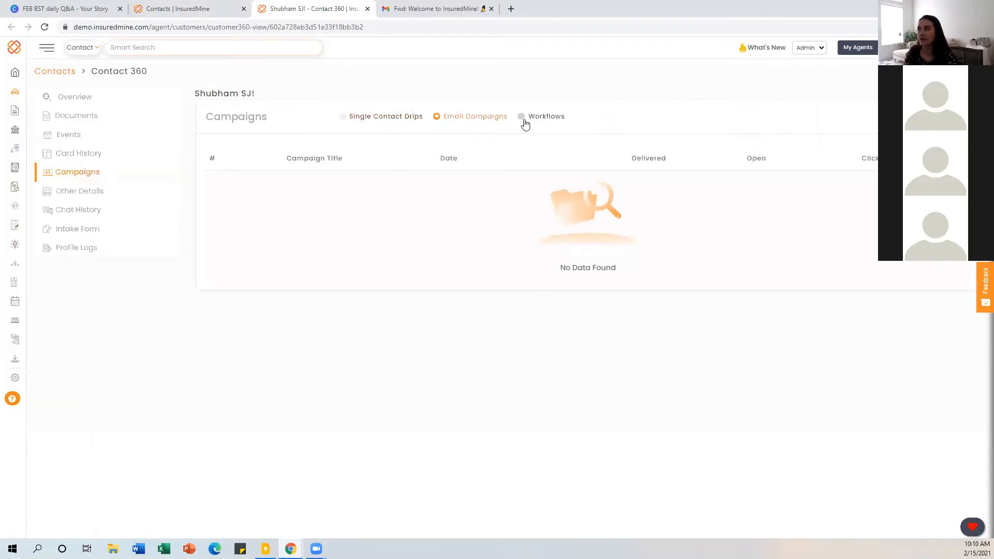
pyautogui.click(526, 122)
pyautogui.click(346, 119)
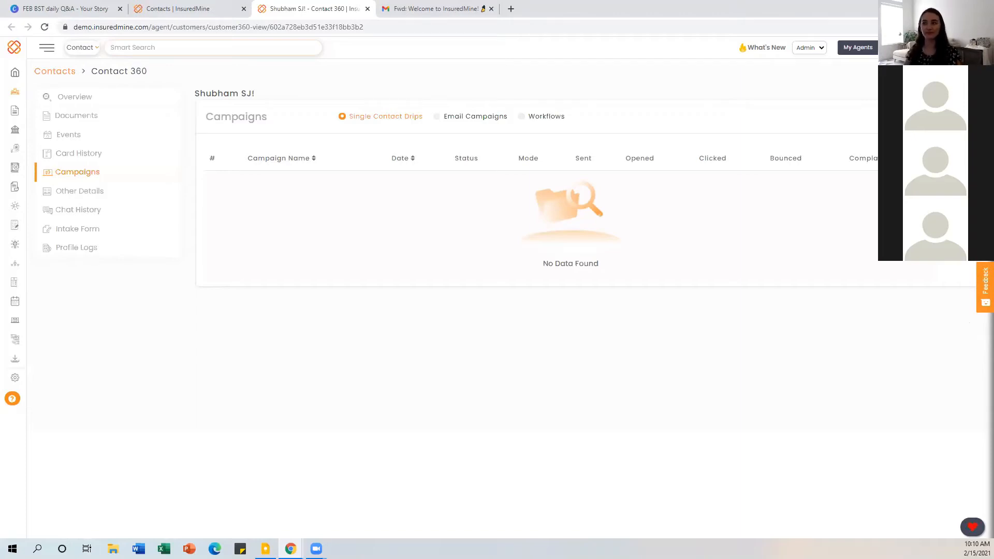
# Open the Tasklist, view the blank Add Task form, and close it without saving.
pyautogui.moveTo(29, 202)
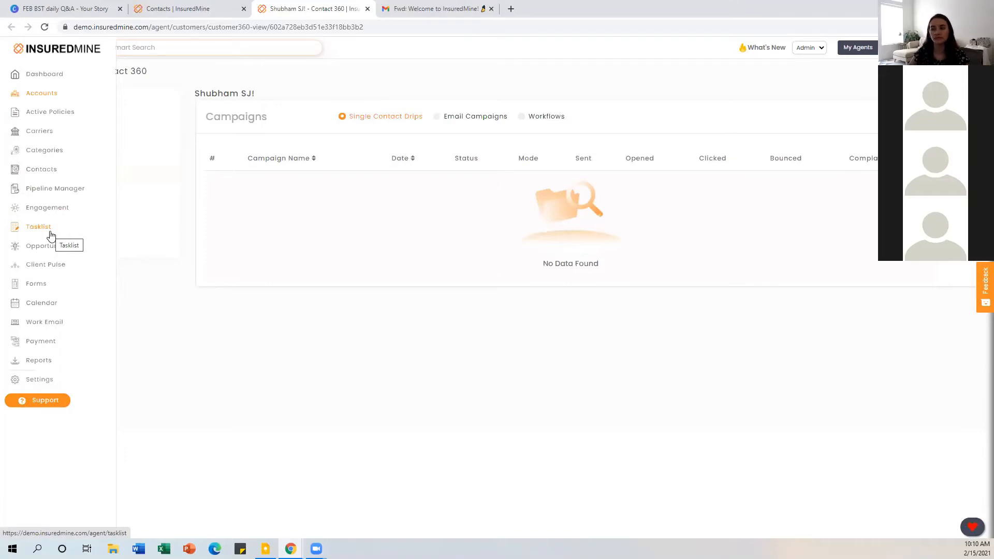
pyautogui.click(36, 232)
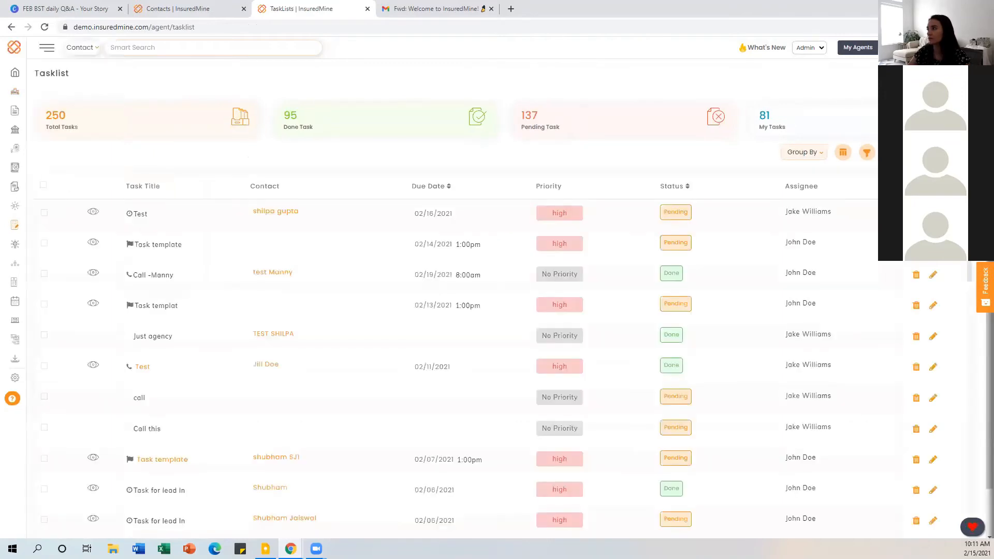
pyautogui.click(921, 47)
pyautogui.click(827, 280)
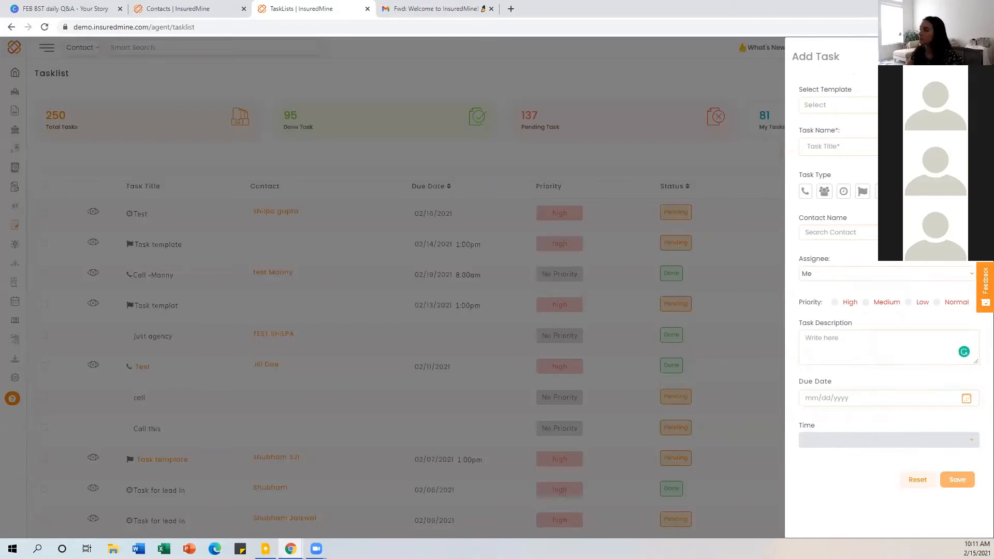
pyautogui.click(977, 56)
# Open the first contact's profile from Contacts and start adding a task in its Events section.
pyautogui.moveTo(25, 88)
pyautogui.click(36, 179)
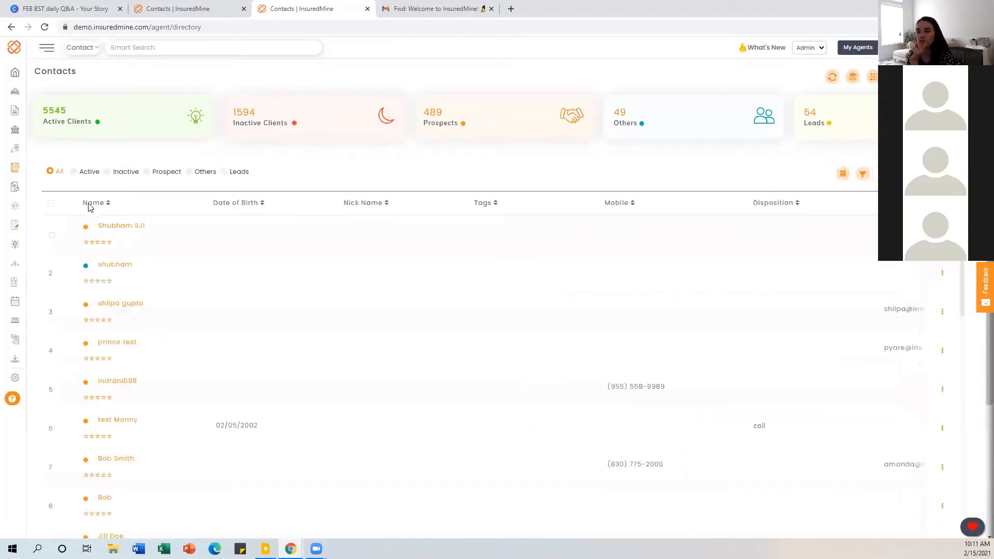
pyautogui.click(120, 227)
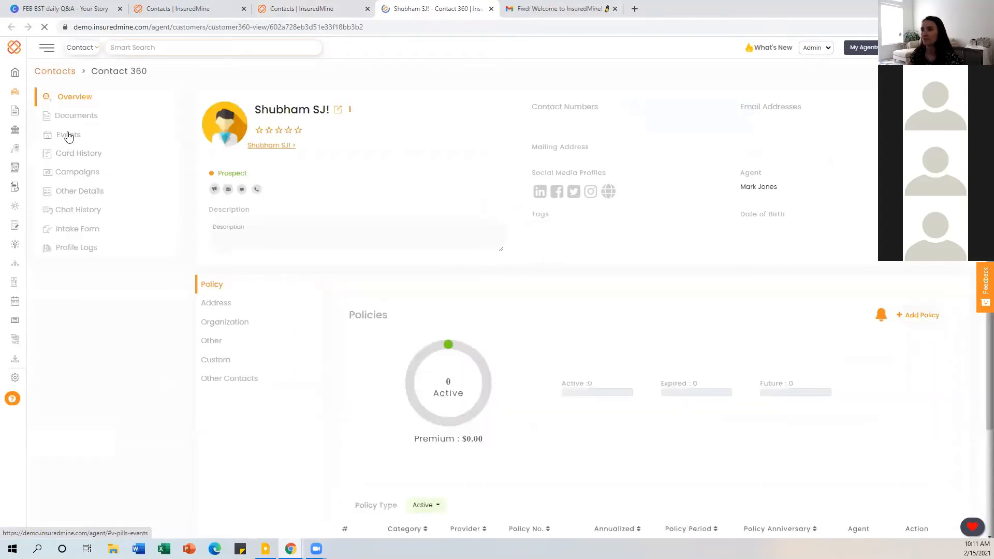
pyautogui.click(69, 135)
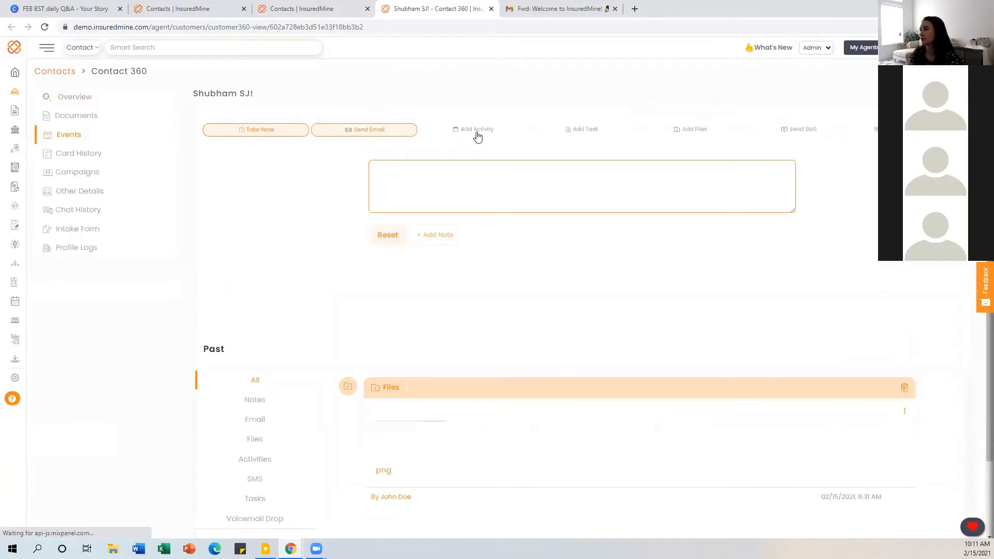
pyautogui.click(556, 130)
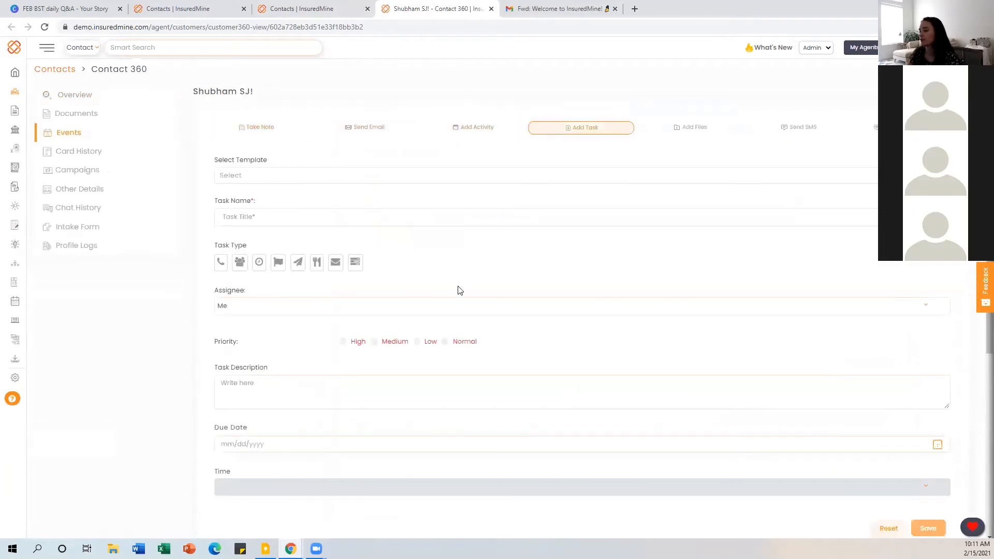
# Fill in the contact's new task from the Test template and save it.
pyautogui.scroll(-5, 444, 370)
pyautogui.scroll(5, 444, 370)
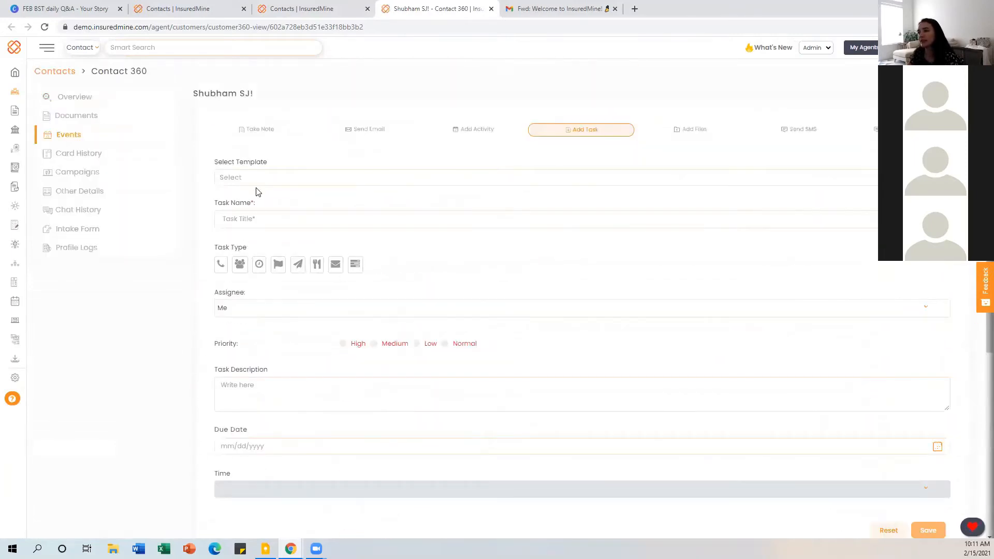
pyautogui.click(254, 186)
pyautogui.click(248, 214)
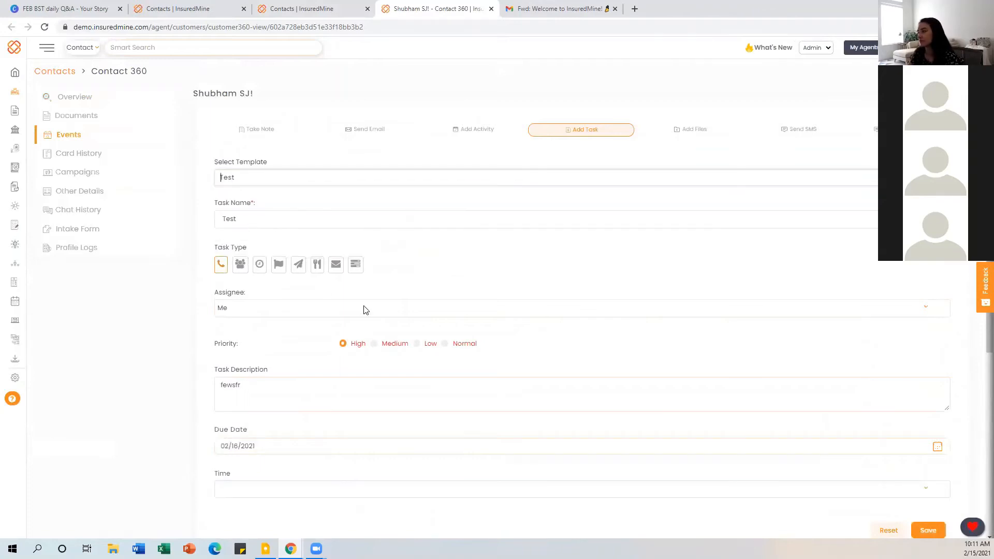
pyautogui.scroll(-1, 251, 175)
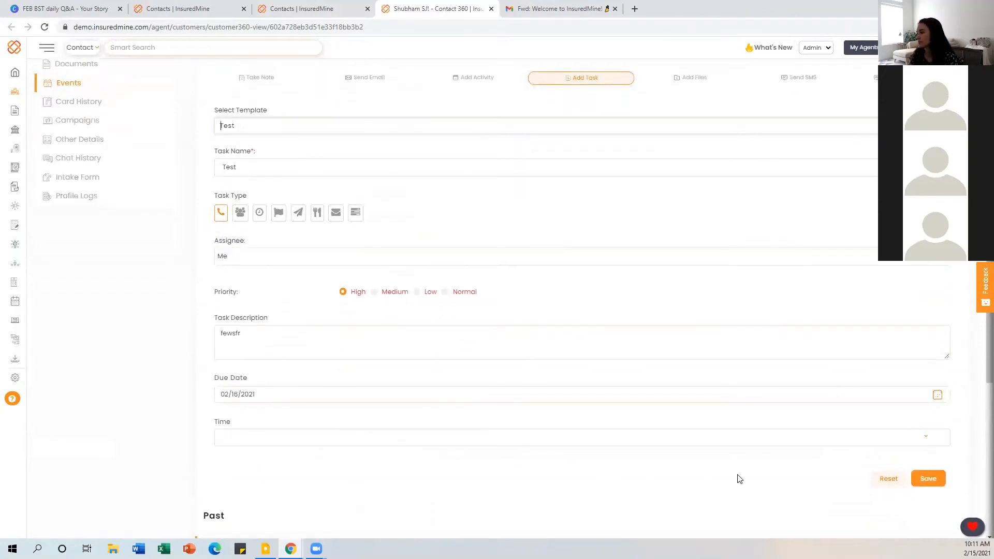
pyautogui.click(929, 479)
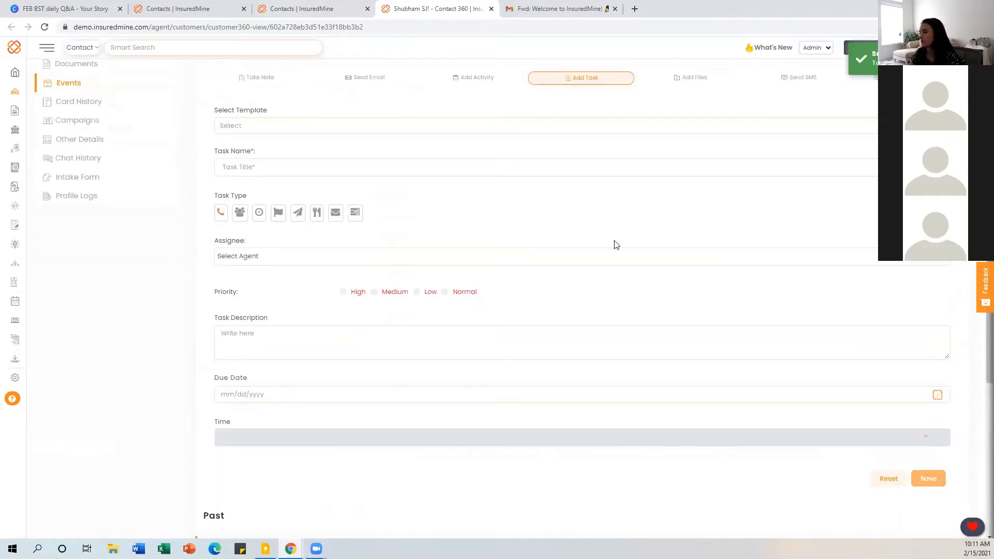
# Rename the contact's saved task as "Test ttt" and update it.
pyautogui.scroll(-2, 466, 278)
pyautogui.scroll(-3, 466, 279)
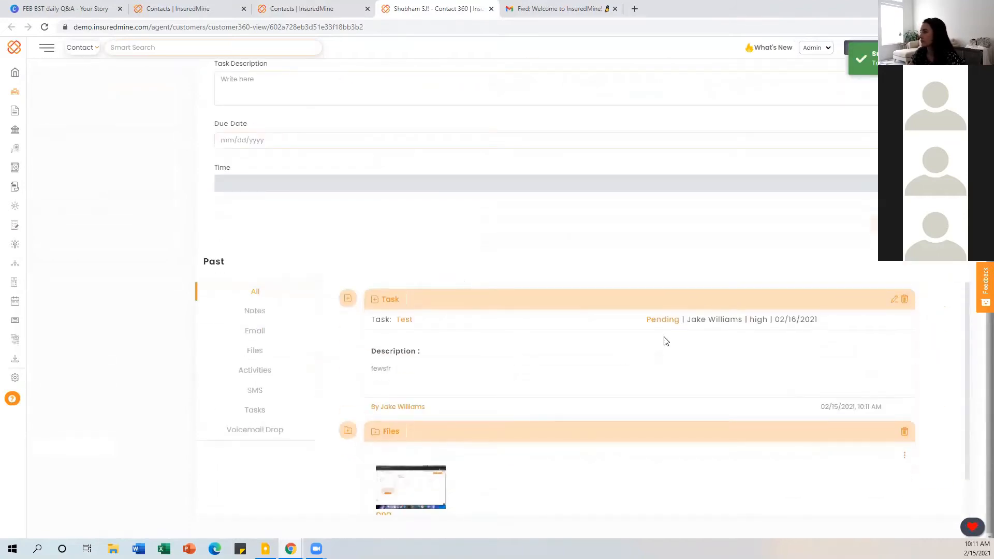
pyautogui.click(894, 299)
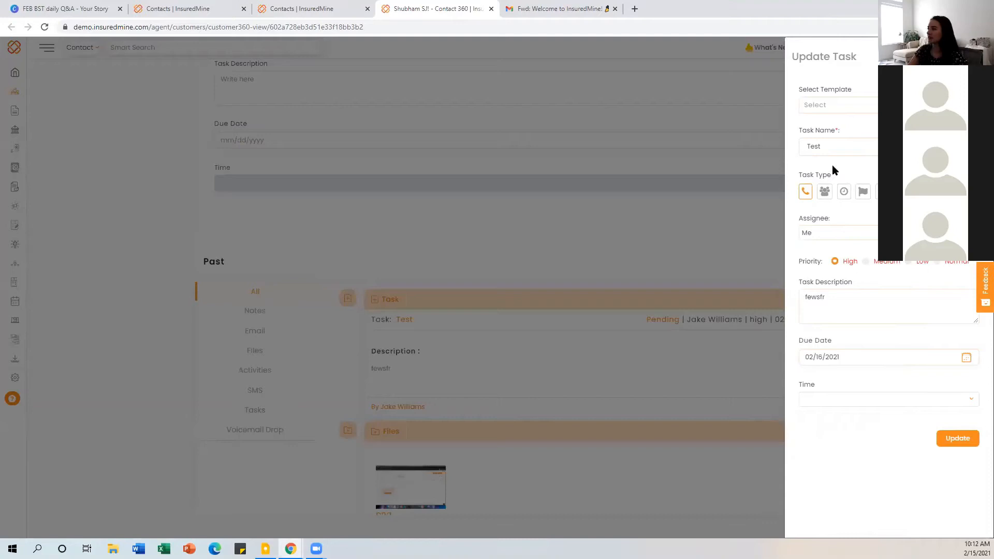
pyautogui.click(832, 148)
pyautogui.write('ttt')
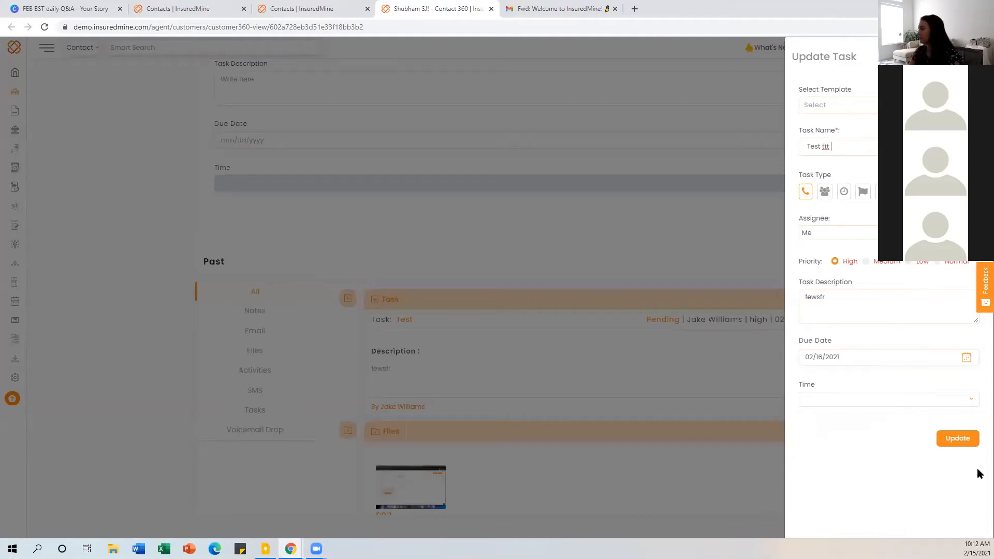
pyautogui.click(962, 438)
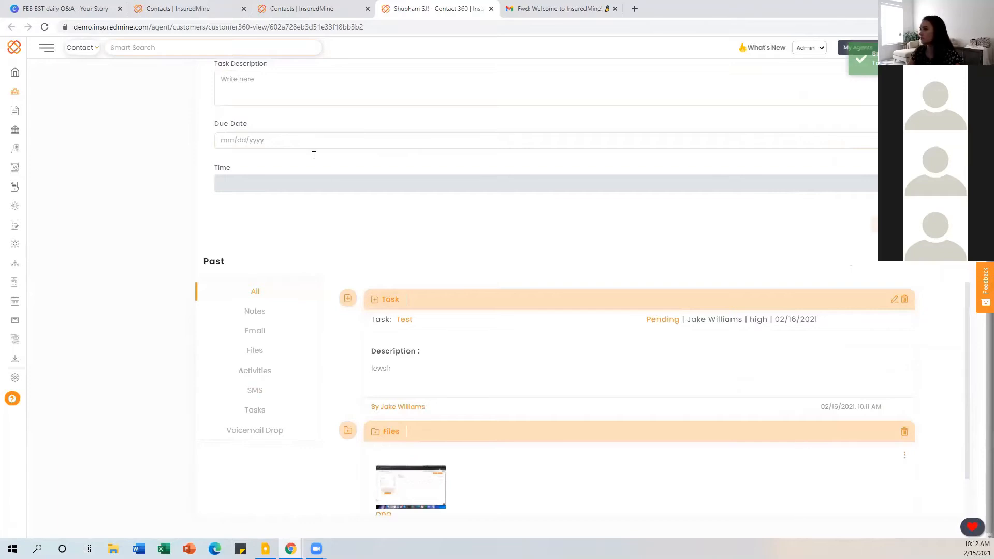
# Reload the contact's profile and check the updated task among its past events.
pyautogui.click(44, 26)
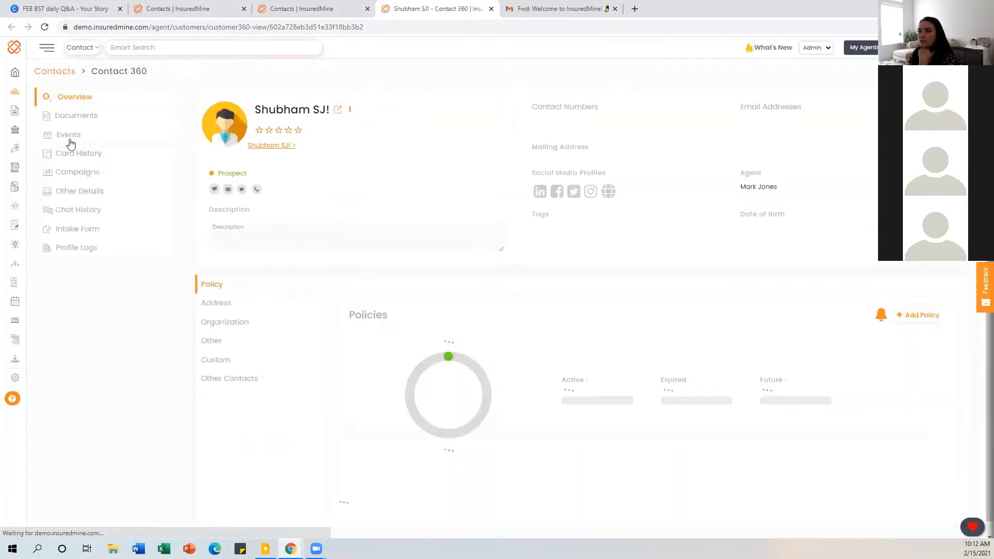
pyautogui.click(69, 137)
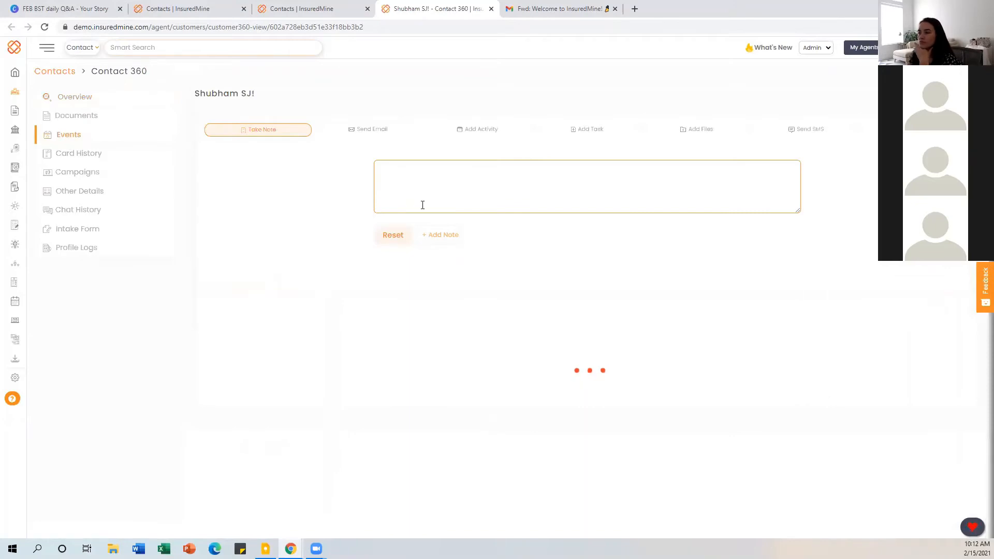
pyautogui.scroll(-2, 244, 375)
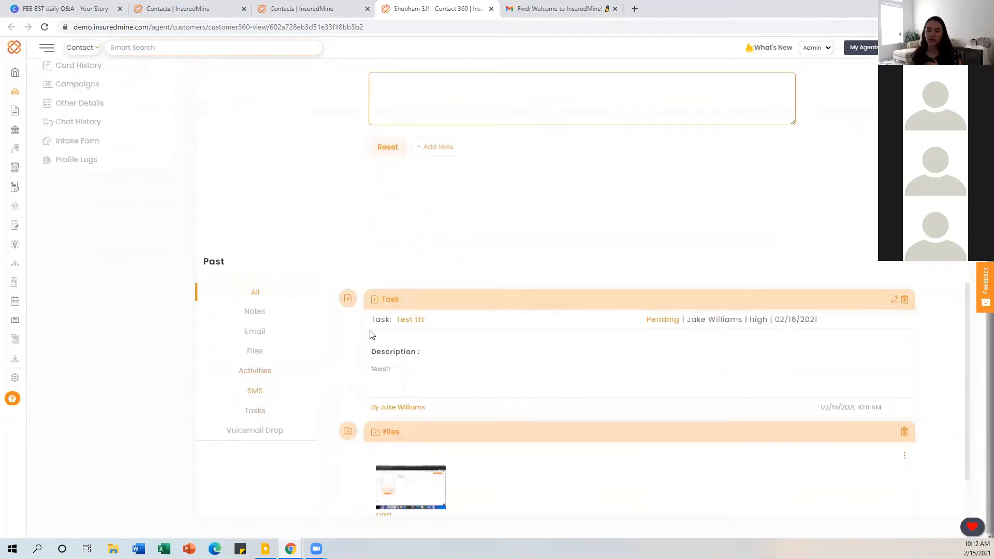